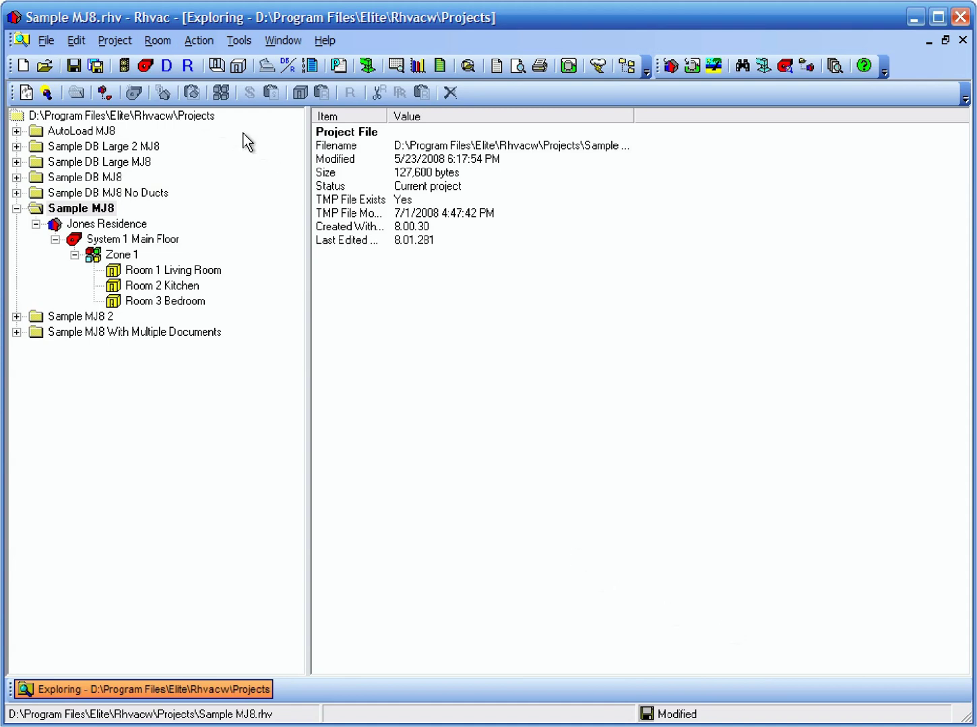
Show the Jones Residence design conditions for Harrisburg, Pennsylvania in General Project Data
{"action": "left_click", "coordinate": [123, 65]}
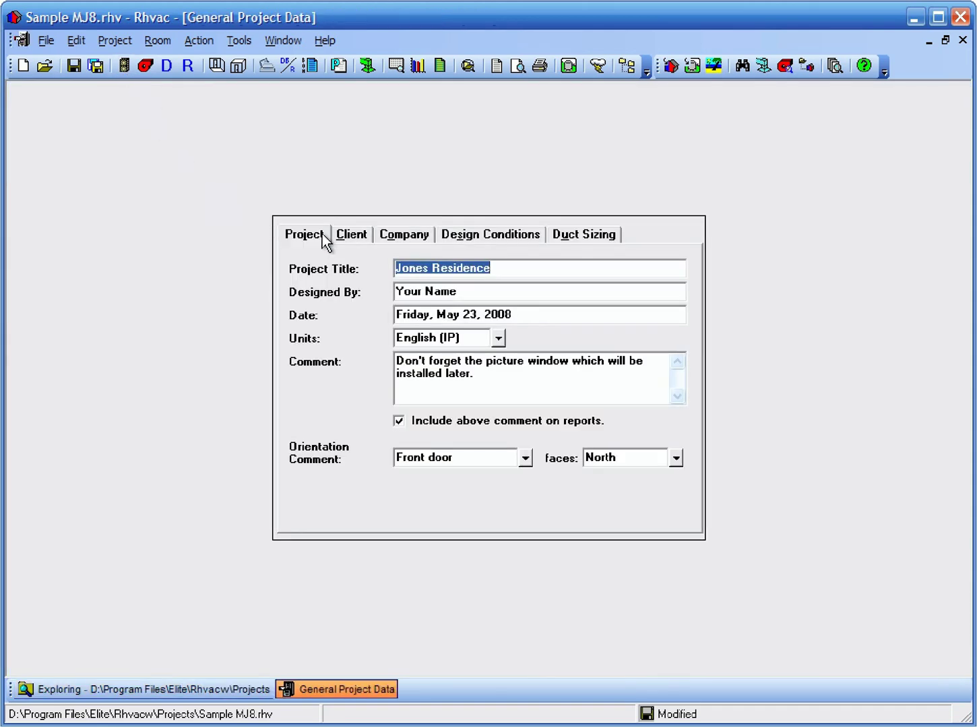
{"action": "left_click", "coordinate": [476, 235]}
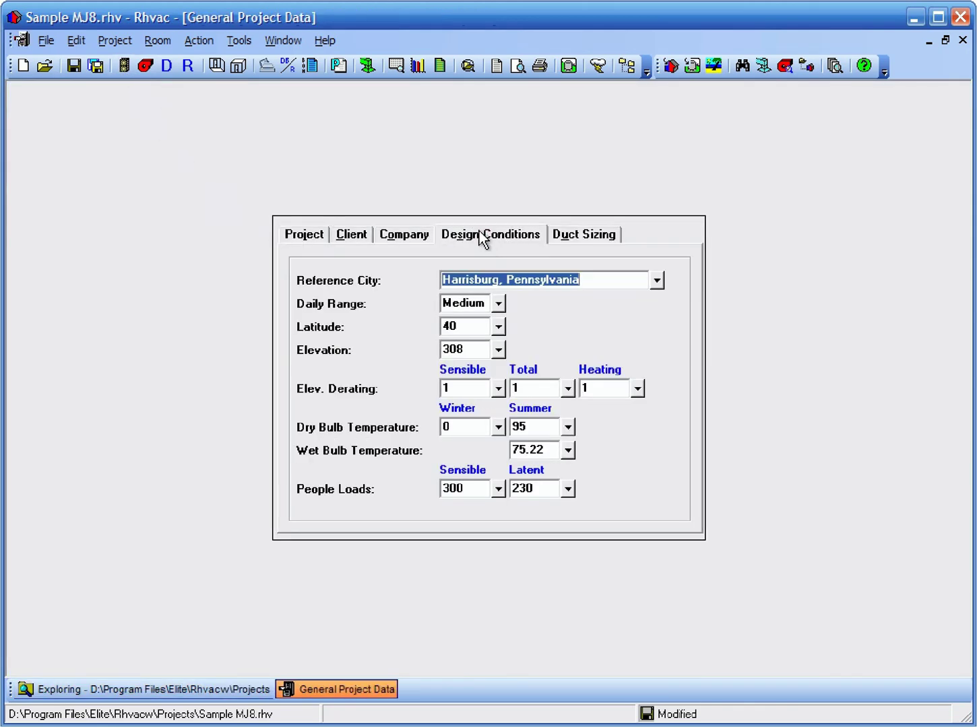
Open the Main Floor System Data and keep winter infiltration at 0.32
{"action": "left_click", "coordinate": [146, 67]}
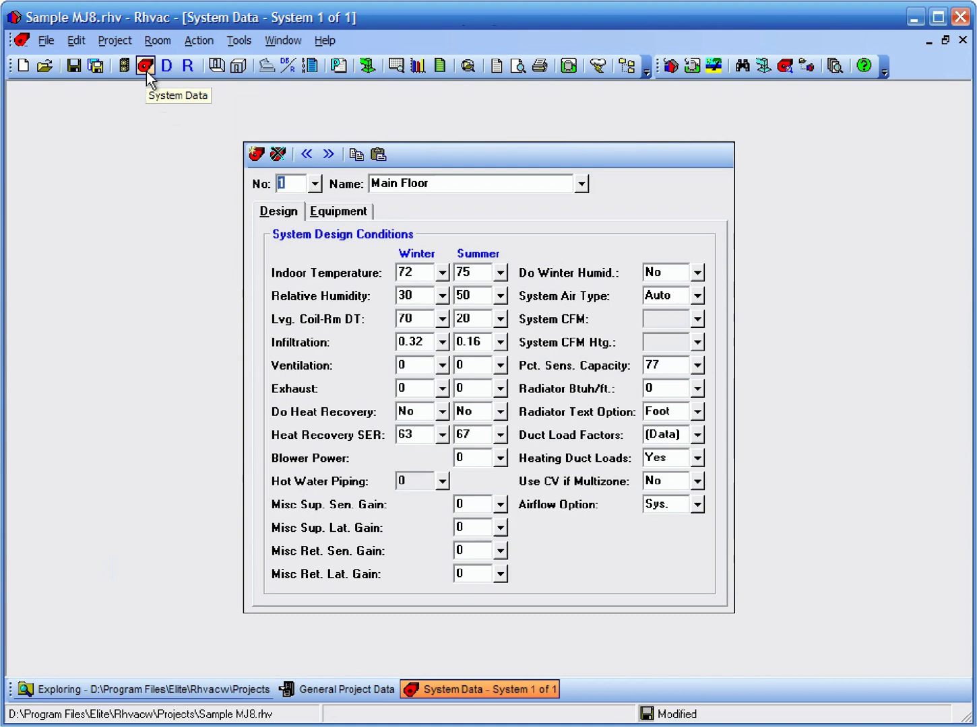
{"action": "left_click", "coordinate": [441, 341]}
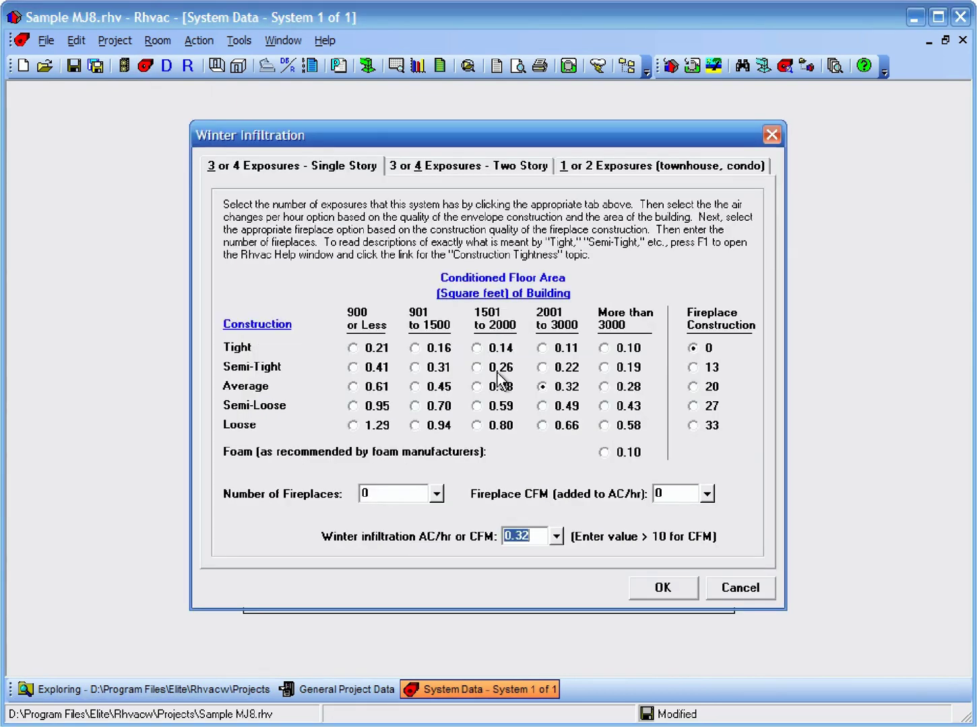
{"action": "left_click", "coordinate": [680, 587]}
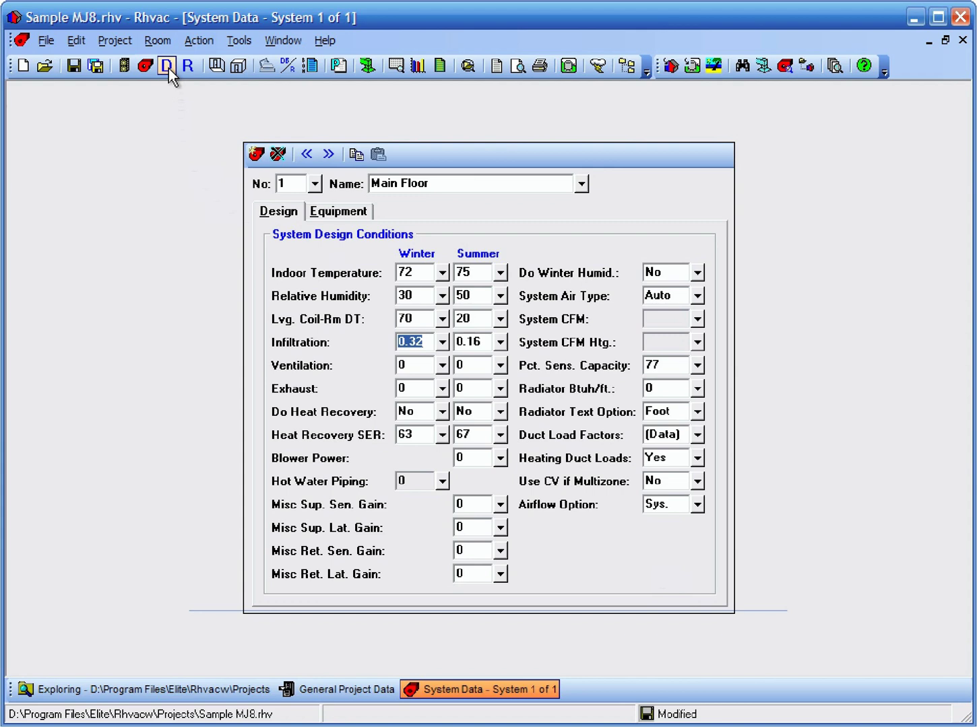
Open Default Room Data and browse the floor materials, leaving floor 20P-19 unchanged
{"action": "left_click", "coordinate": [168, 68]}
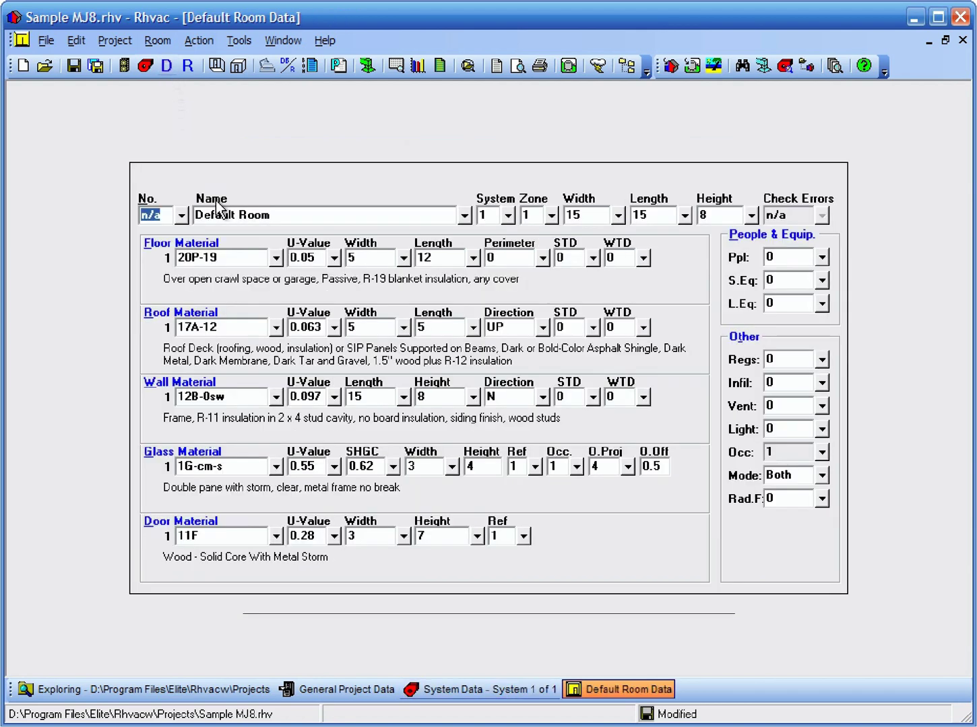
{"action": "left_click", "coordinate": [276, 258]}
{"action": "left_click", "coordinate": [894, 689]}
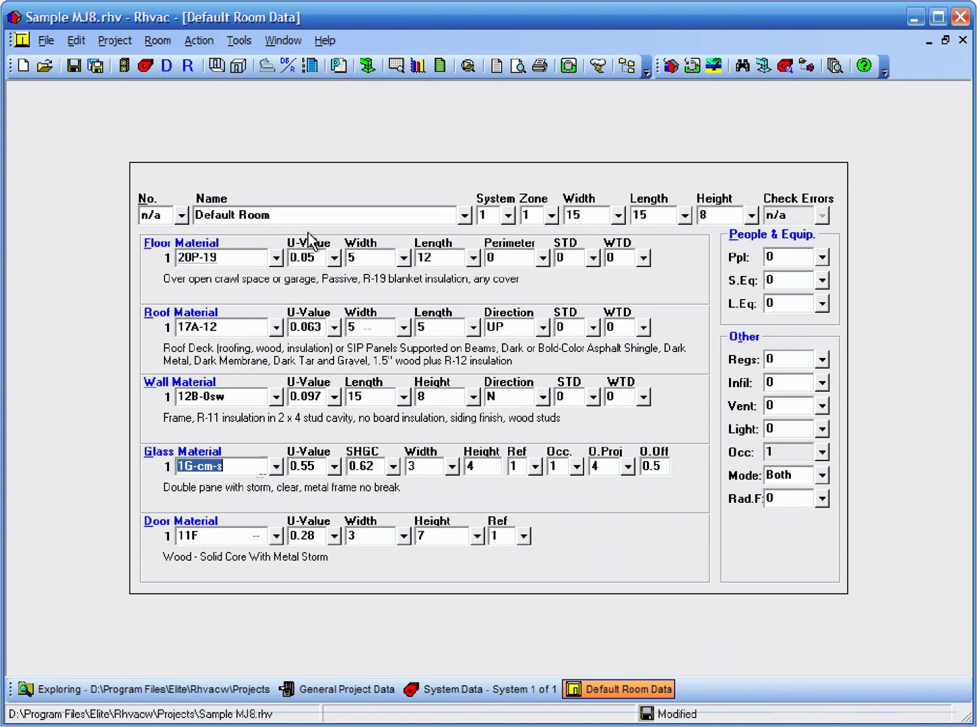
Set the room data entry mode to Drawing Board
{"action": "left_click", "coordinate": [287, 66]}
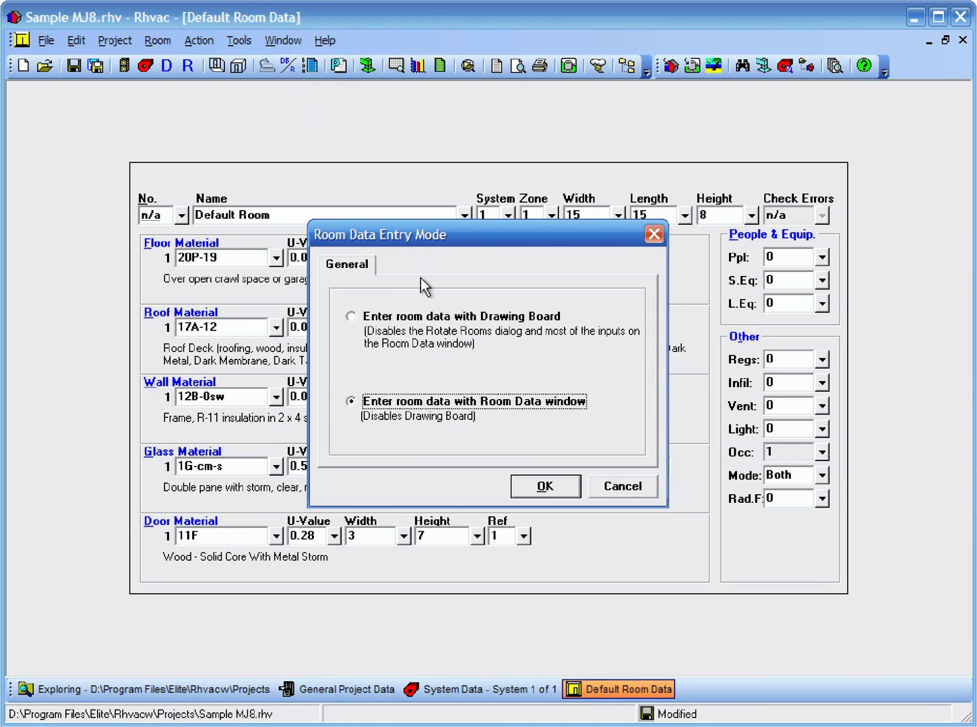
{"action": "left_click", "coordinate": [465, 316]}
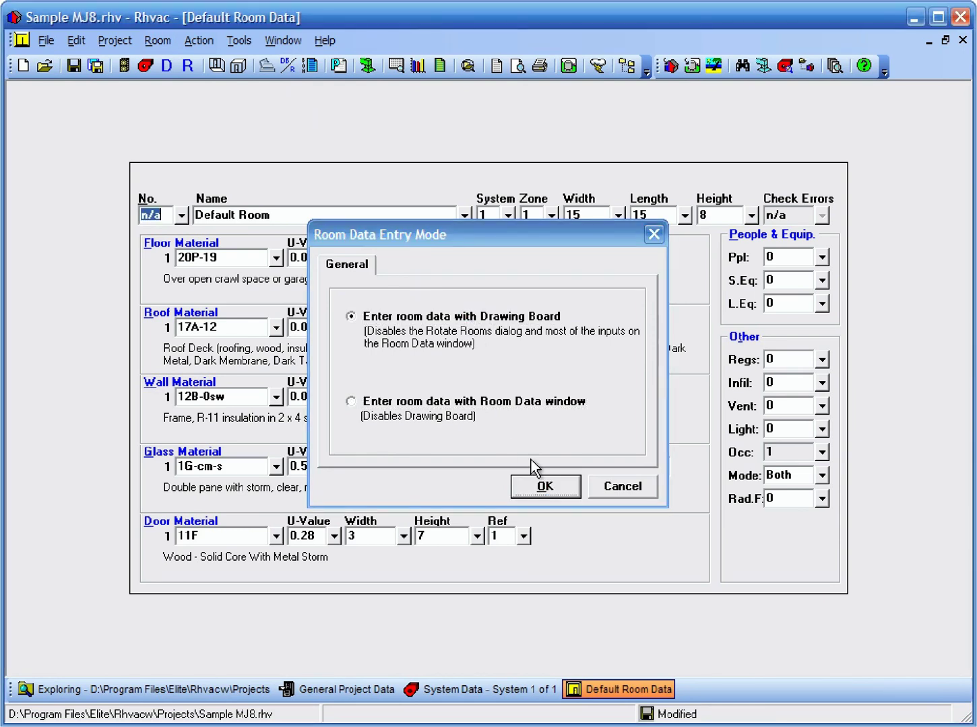
{"action": "left_click", "coordinate": [543, 485]}
Start a new drawing from the 8.5 x 11 Eighth Scale with Border template
{"action": "left_click", "coordinate": [266, 67]}
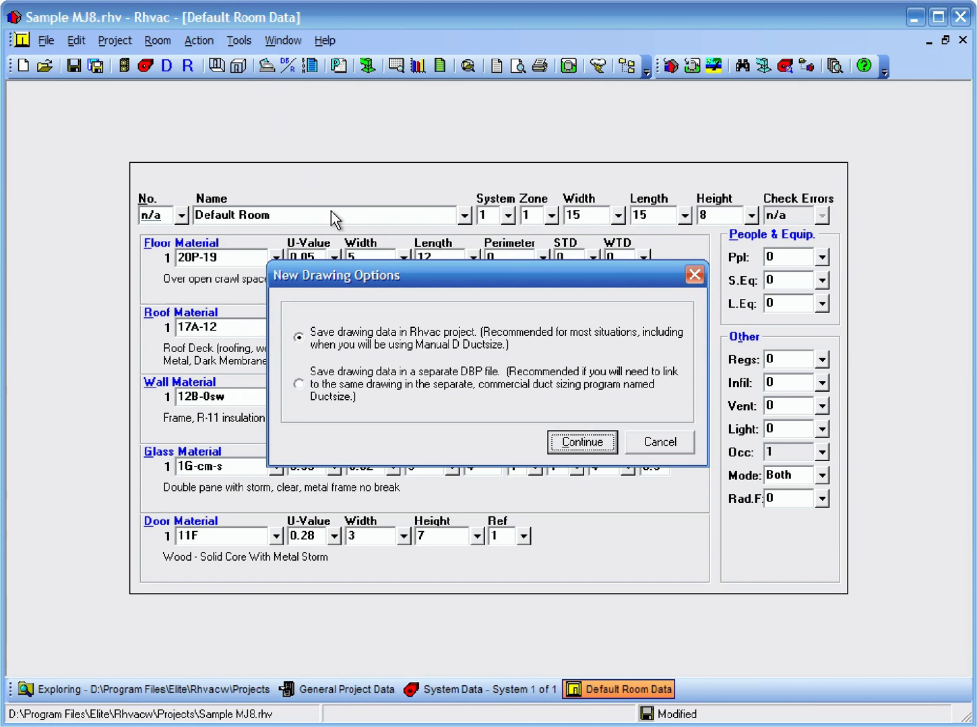
{"action": "left_click", "coordinate": [603, 439]}
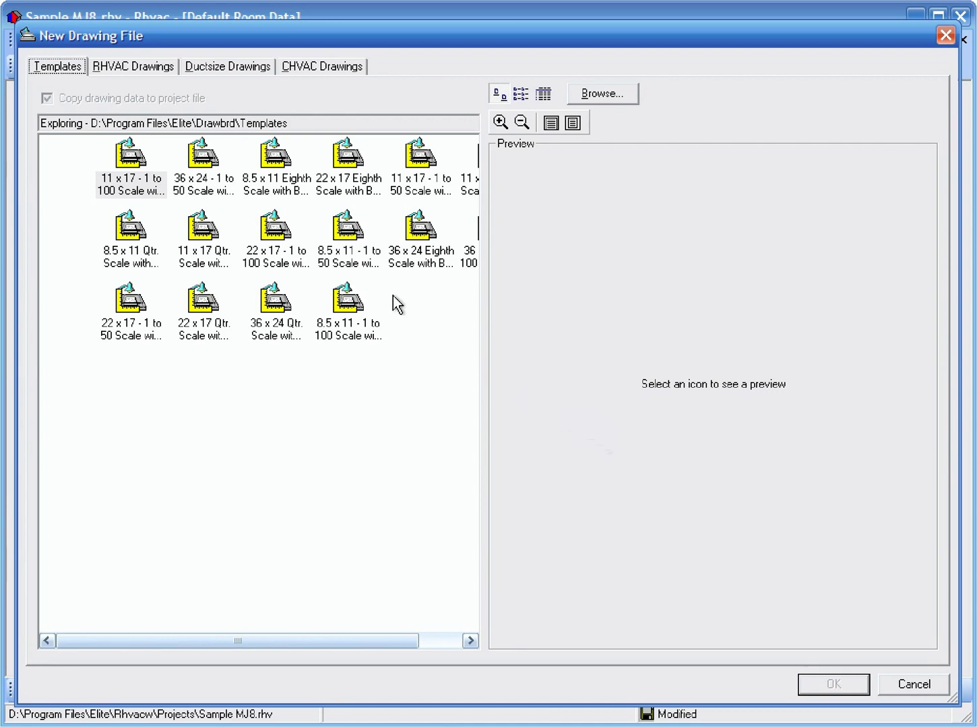
{"action": "left_click", "coordinate": [286, 154]}
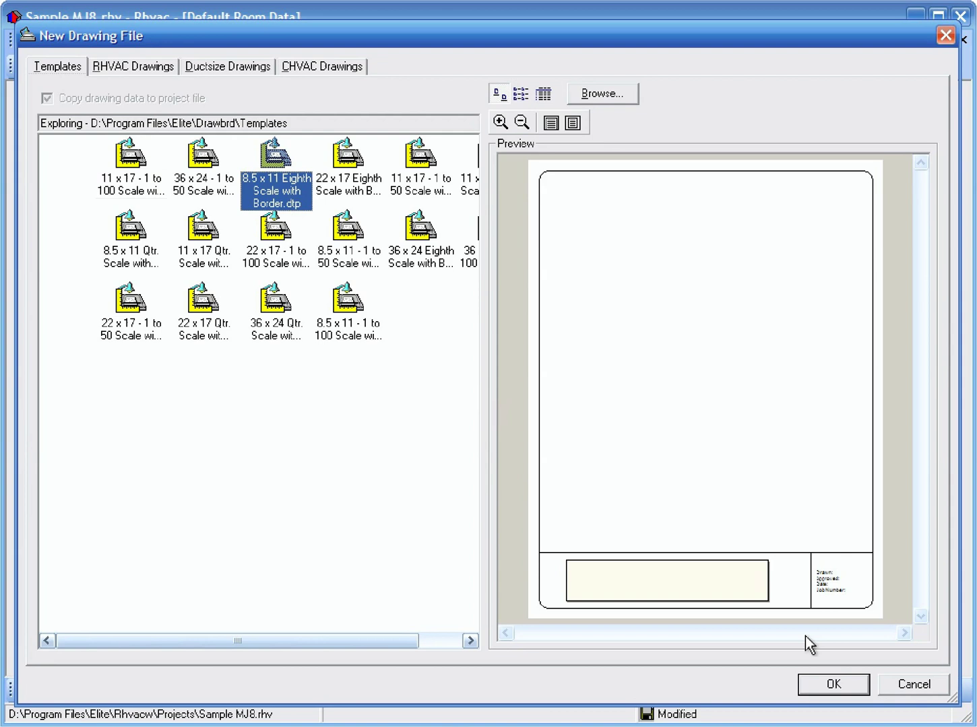
{"action": "left_click", "coordinate": [833, 685]}
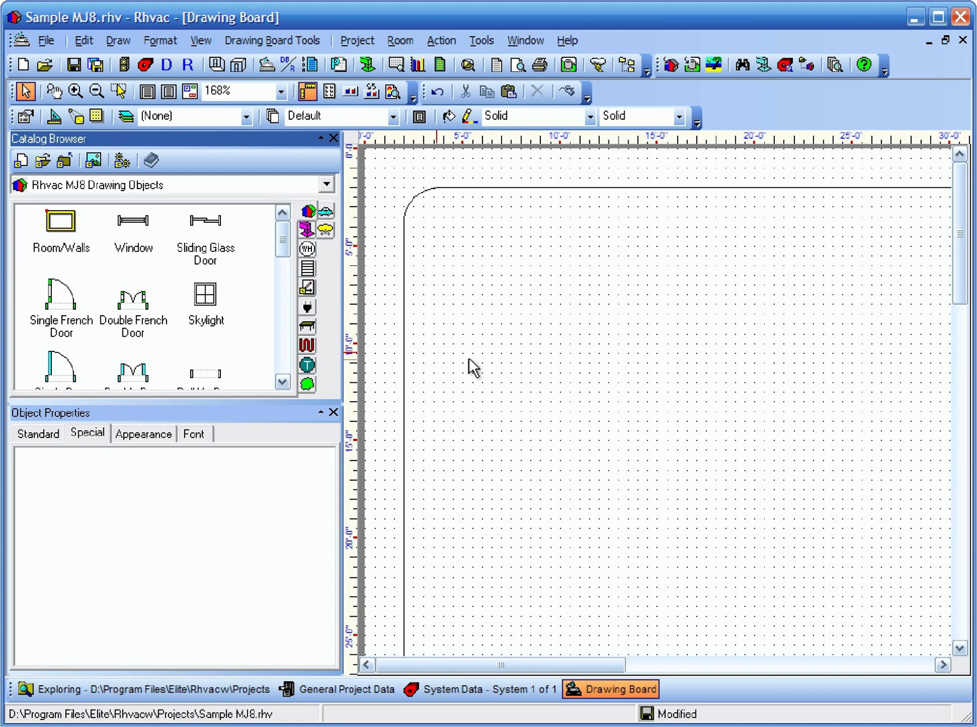
Place a room on the sheet, size it to 12 by 13 feet, and name it Kitchen
{"action": "mouse_move", "coordinate": [64, 222]}
{"action": "left_mouse_down"}
{"action": "mouse_move", "coordinate": [335, 276]}
{"action": "mouse_move", "coordinate": [497, 286]}
{"action": "left_mouse_up"}
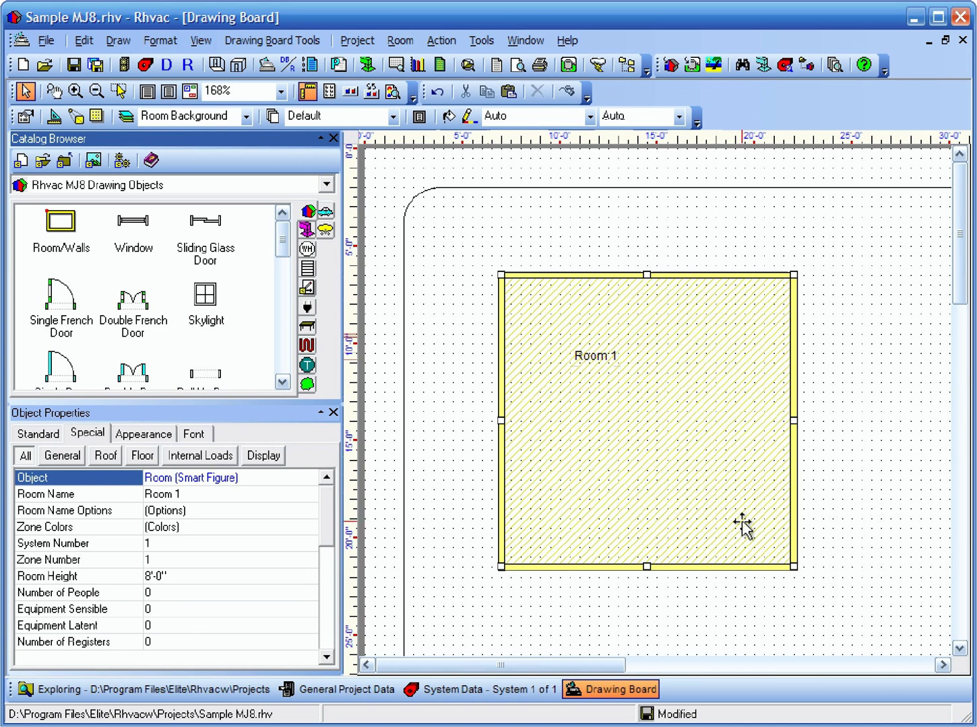
{"action": "left_click_drag", "start_coordinate": [793, 567], "coordinate": [739, 528]}
{"action": "left_click", "coordinate": [600, 421]}
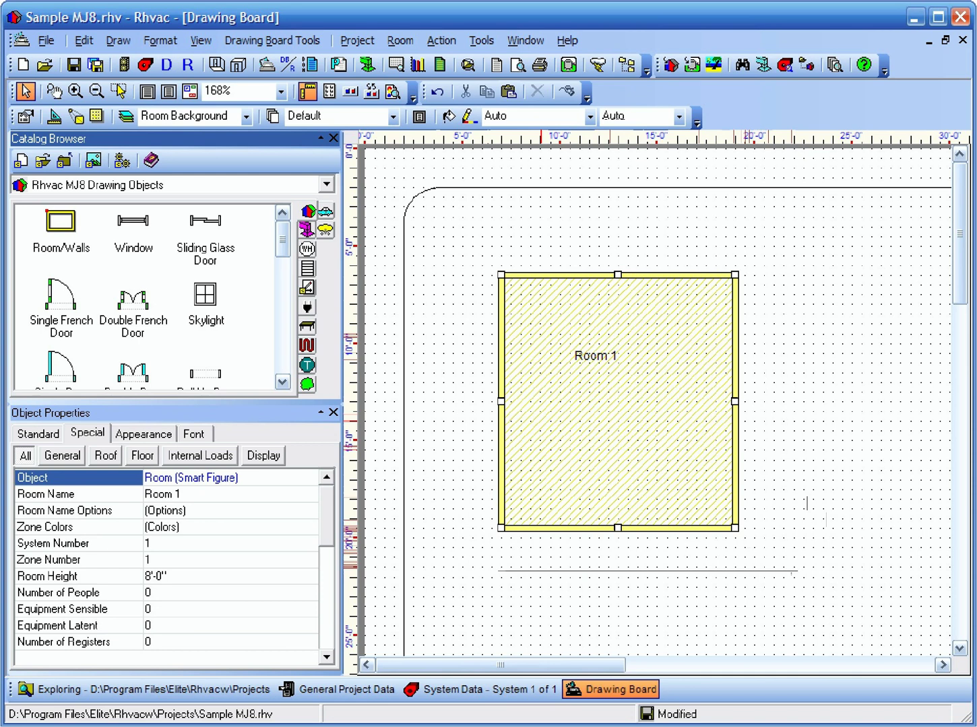
{"action": "left_click", "coordinate": [218, 495]}
{"action": "type", "text": "Kitchen"}
{"action": "key", "text": "Return"}
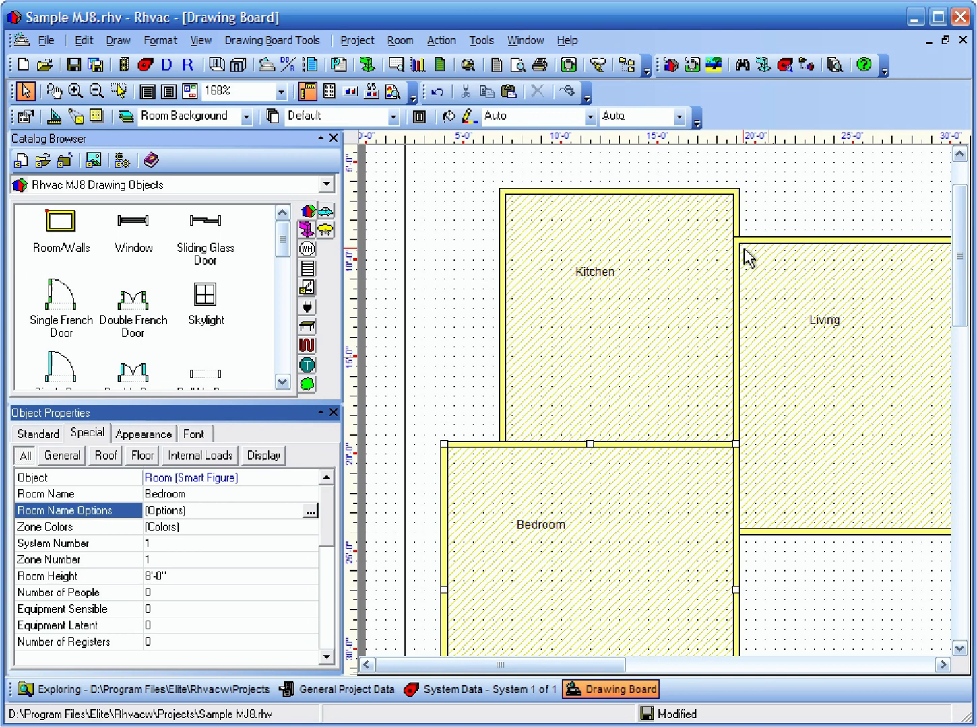
Extend the bedroom's top wall to meet the living room corner
{"action": "double_click", "coordinate": [737, 232], "text": "ctrl"}
{"action": "left_click", "coordinate": [606, 386]}
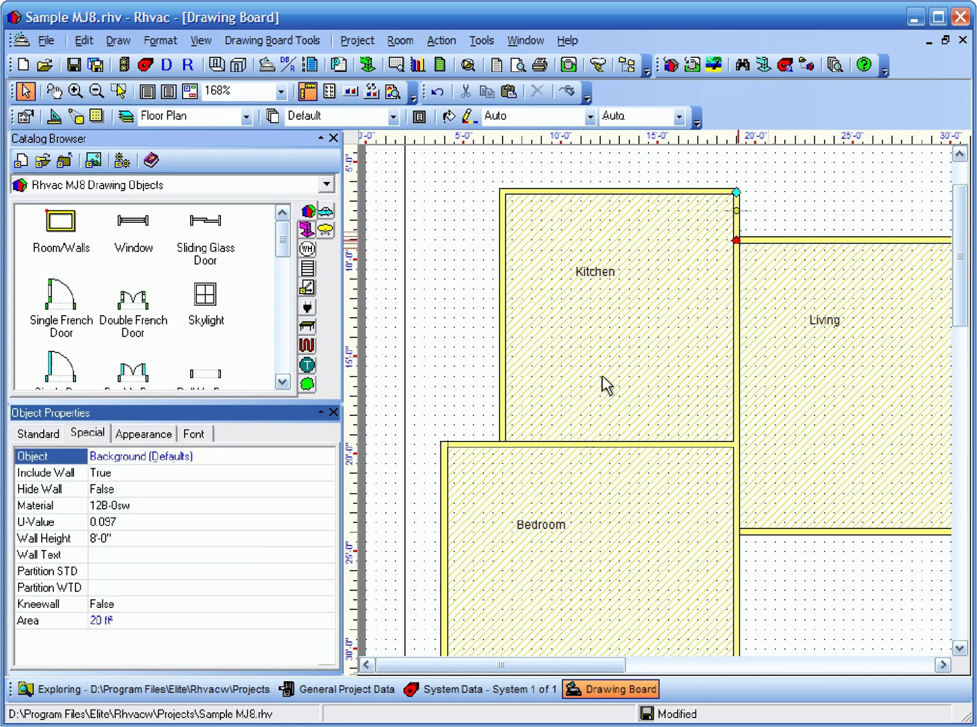
{"action": "left_click", "coordinate": [492, 446]}
{"action": "double_click", "coordinate": [501, 445], "text": "ctrl"}
{"action": "left_click_drag", "start_coordinate": [504, 447], "coordinate": [738, 531]}
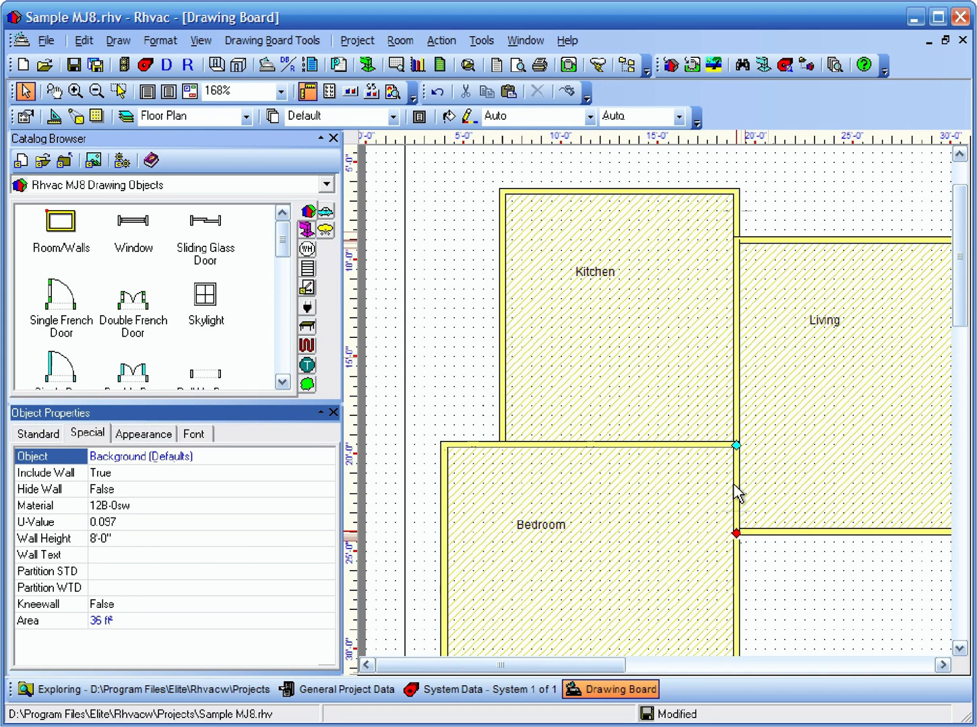
Select the three shared walls between rooms and add a window to the kitchen's top wall
{"action": "left_click", "coordinate": [736, 486]}
{"action": "left_click", "coordinate": [693, 445]}
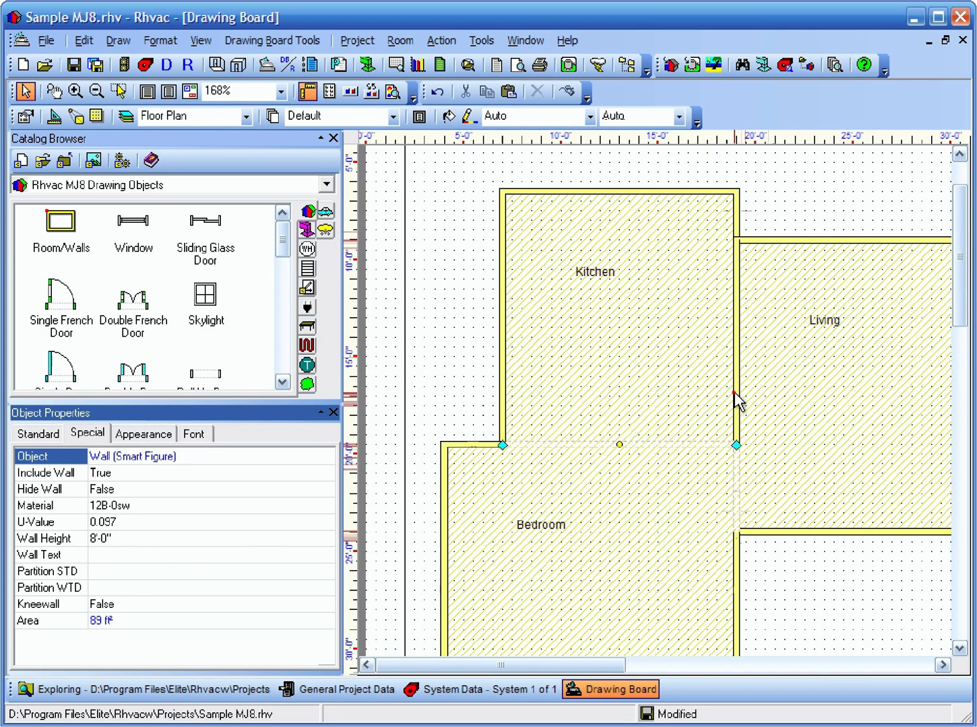
{"action": "left_click", "coordinate": [738, 401]}
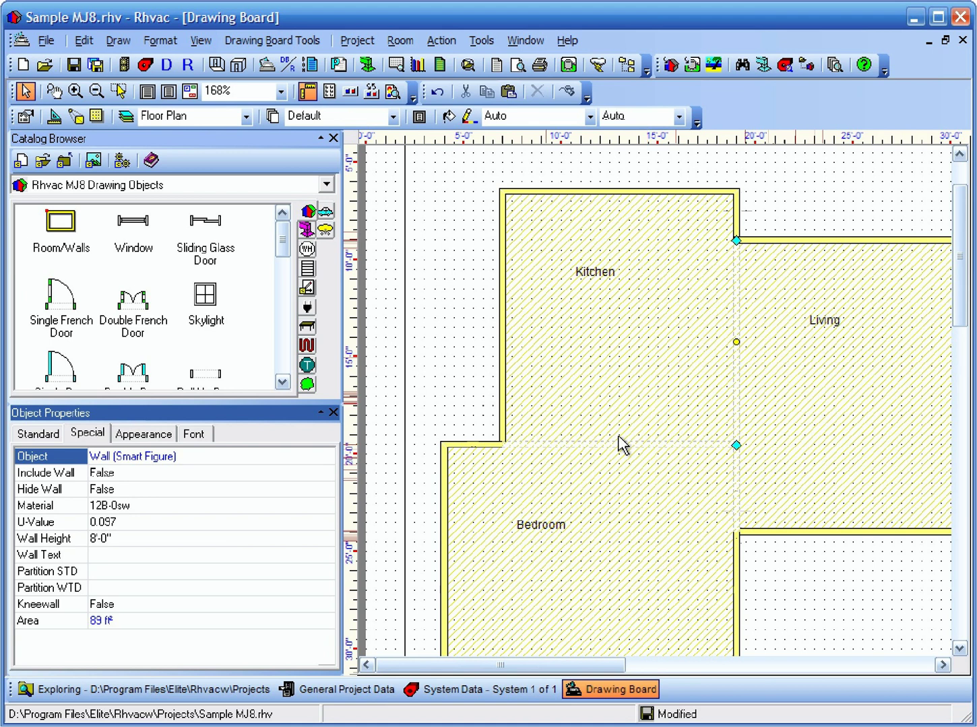
{"action": "left_click_drag", "start_coordinate": [128, 222], "coordinate": [606, 196]}
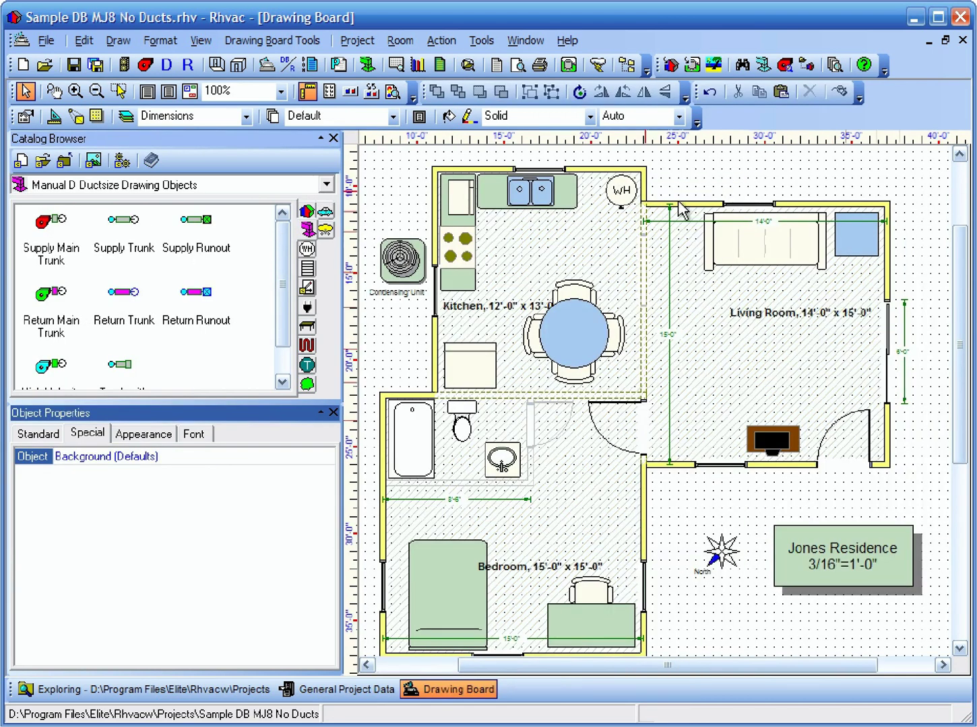
Show the Load Preview table: 2.02 net tons and 960 cooling CFM
{"action": "left_click", "coordinate": [397, 65]}
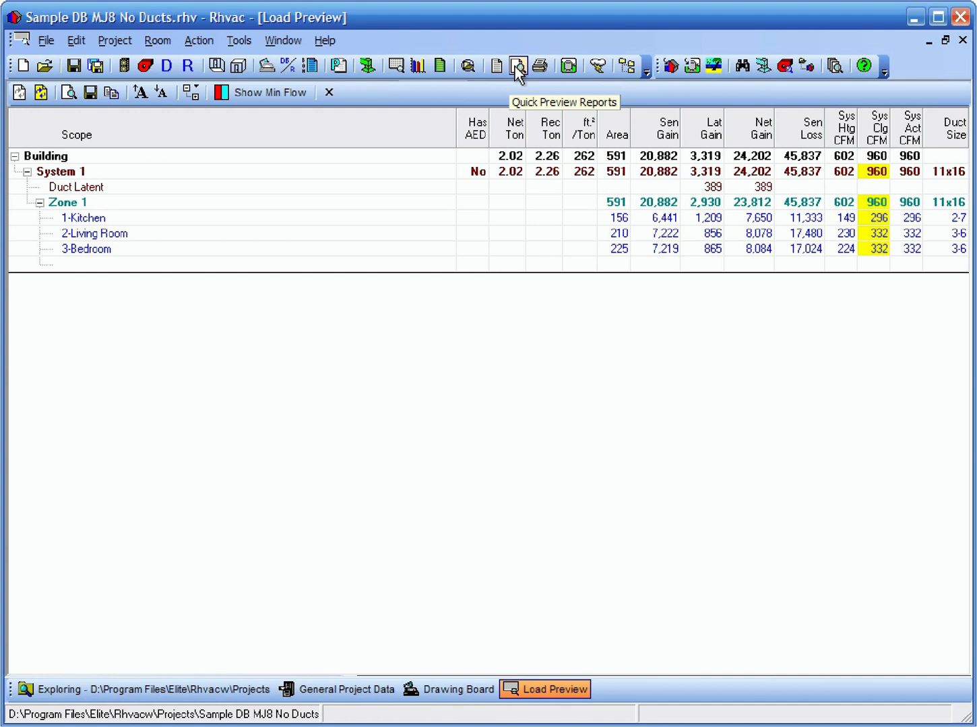
Open the load calculation report and page through to the Building Bar Graph
{"action": "left_click", "coordinate": [516, 69]}
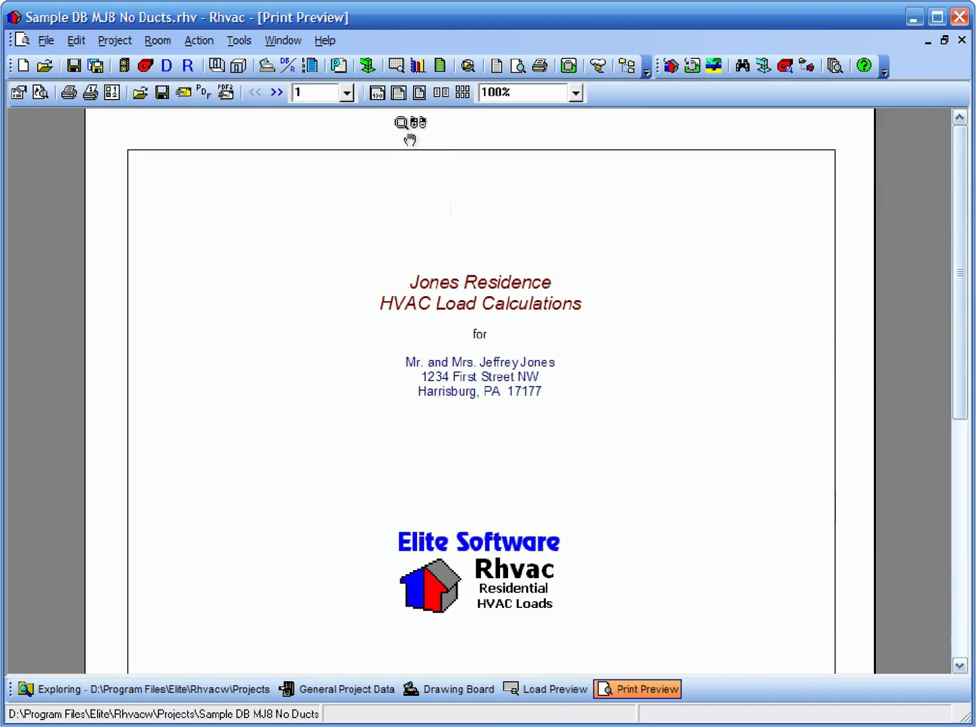
{"action": "left_click", "coordinate": [279, 95]}
{"action": "left_click", "coordinate": [278, 92]}
{"action": "left_click", "coordinate": [275, 92]}
{"action": "left_click", "coordinate": [273, 91]}
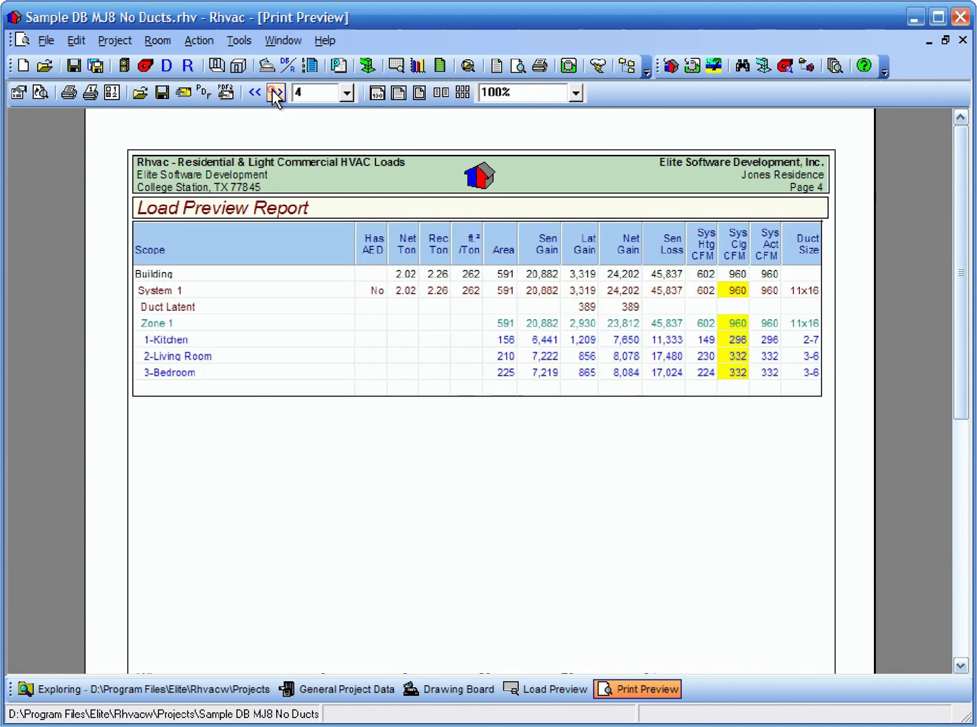
{"action": "left_click", "coordinate": [273, 90]}
{"action": "left_click", "coordinate": [272, 90]}
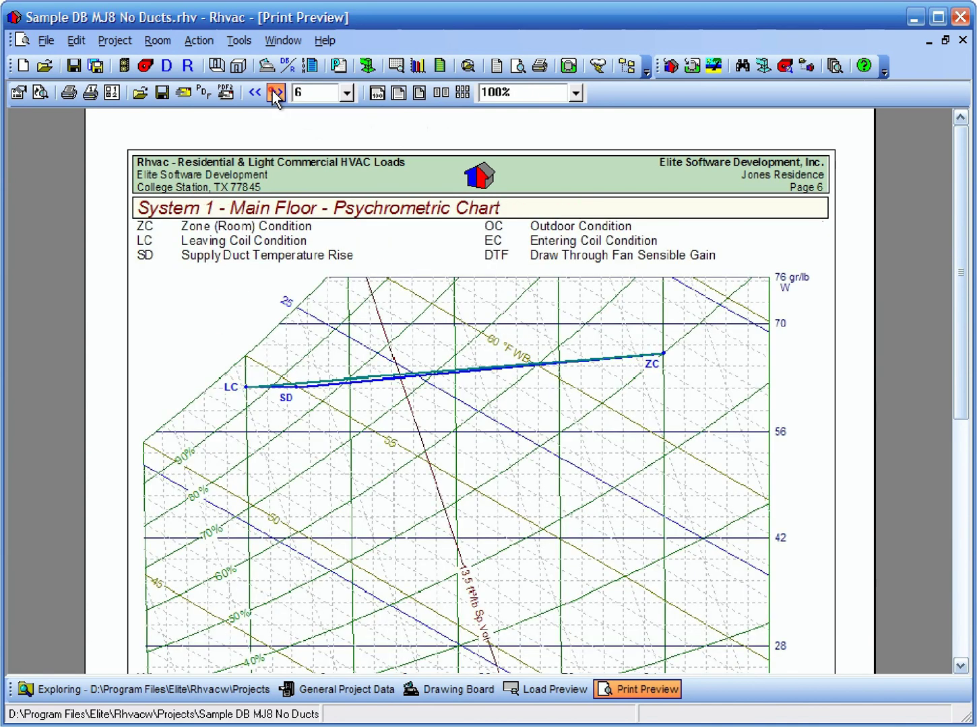
{"action": "left_click", "coordinate": [276, 93]}
{"action": "left_click", "coordinate": [274, 93]}
{"action": "left_click", "coordinate": [275, 92]}
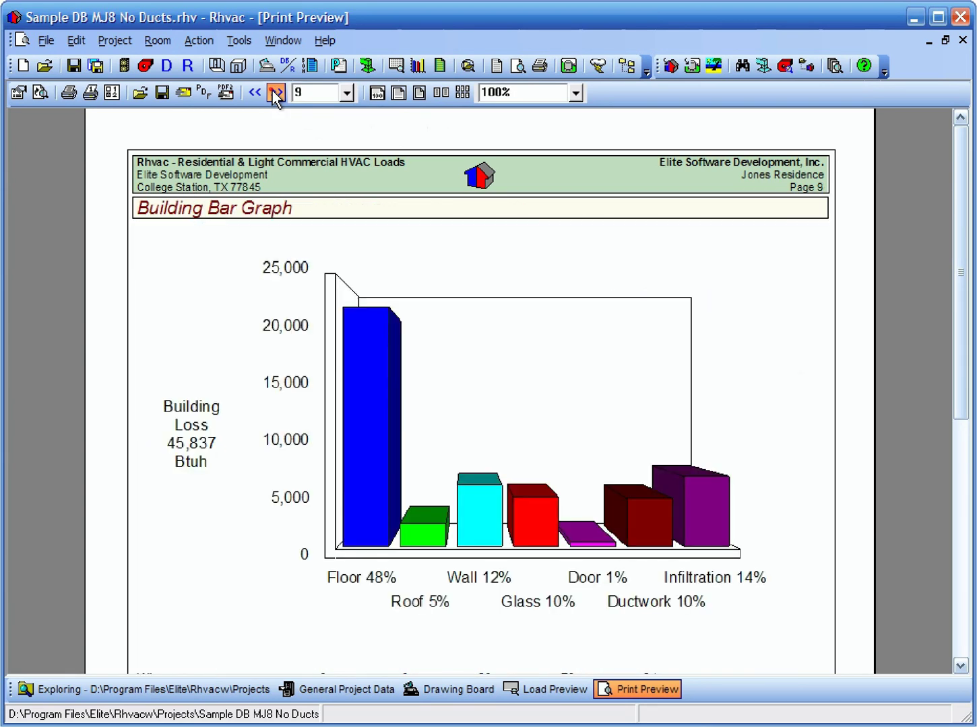
Page on through the system, zone and room graphs to the System 1 Room Load Summary
{"action": "left_click", "coordinate": [276, 93]}
{"action": "left_click", "coordinate": [276, 92]}
{"action": "left_click", "coordinate": [275, 92]}
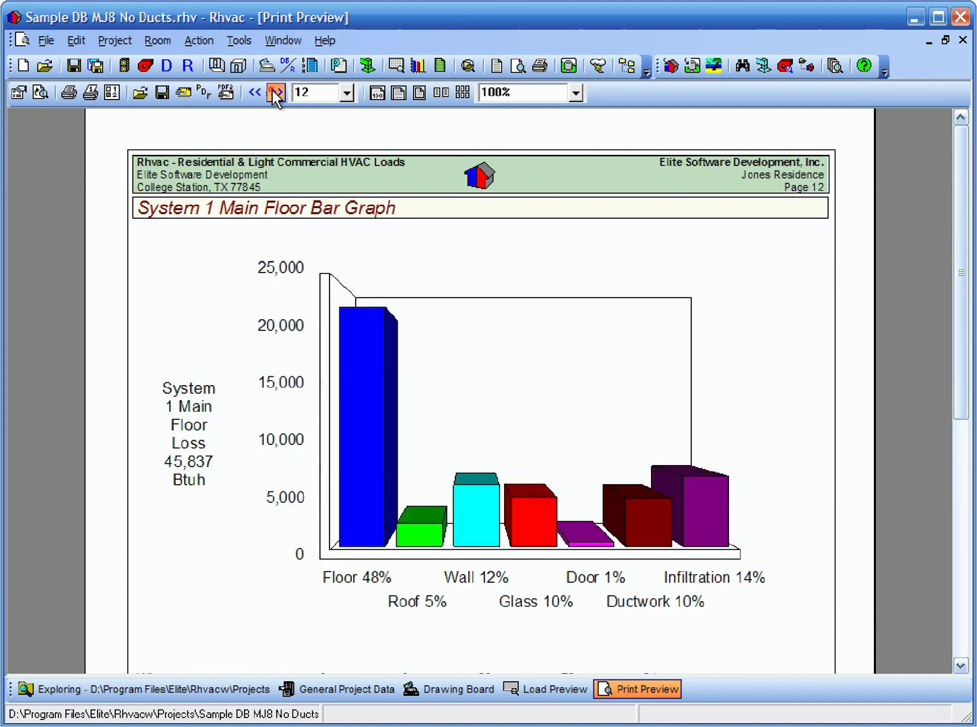
{"action": "left_click", "coordinate": [276, 92]}
{"action": "left_click", "coordinate": [276, 93]}
{"action": "left_click", "coordinate": [275, 93]}
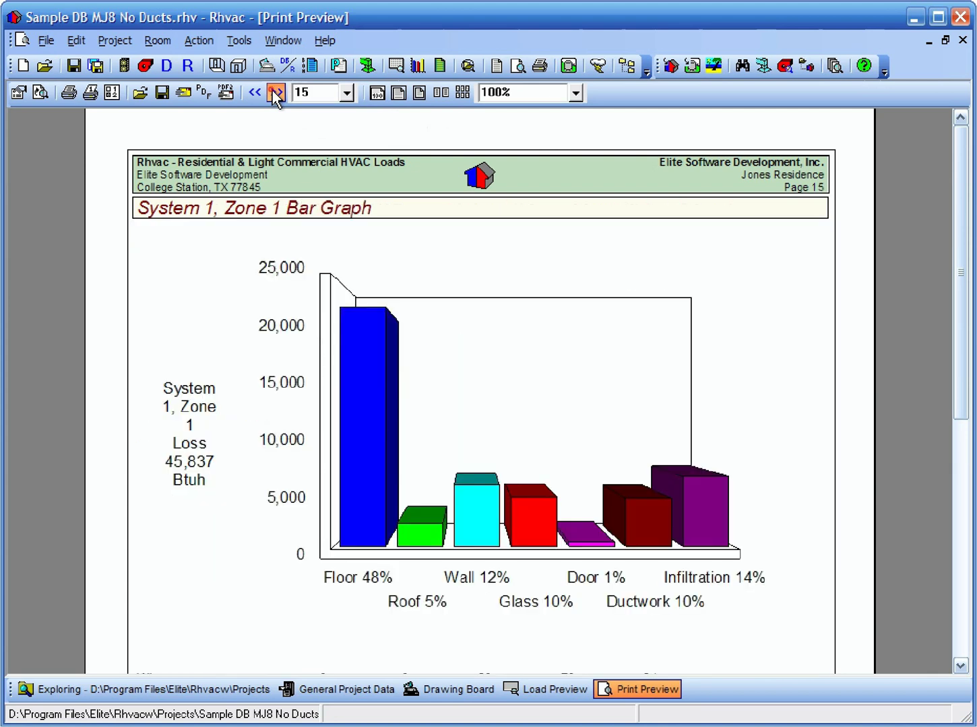
{"action": "left_click", "coordinate": [275, 93]}
{"action": "left_click", "coordinate": [275, 92]}
{"action": "left_click", "coordinate": [275, 92]}
{"action": "left_click", "coordinate": [276, 92]}
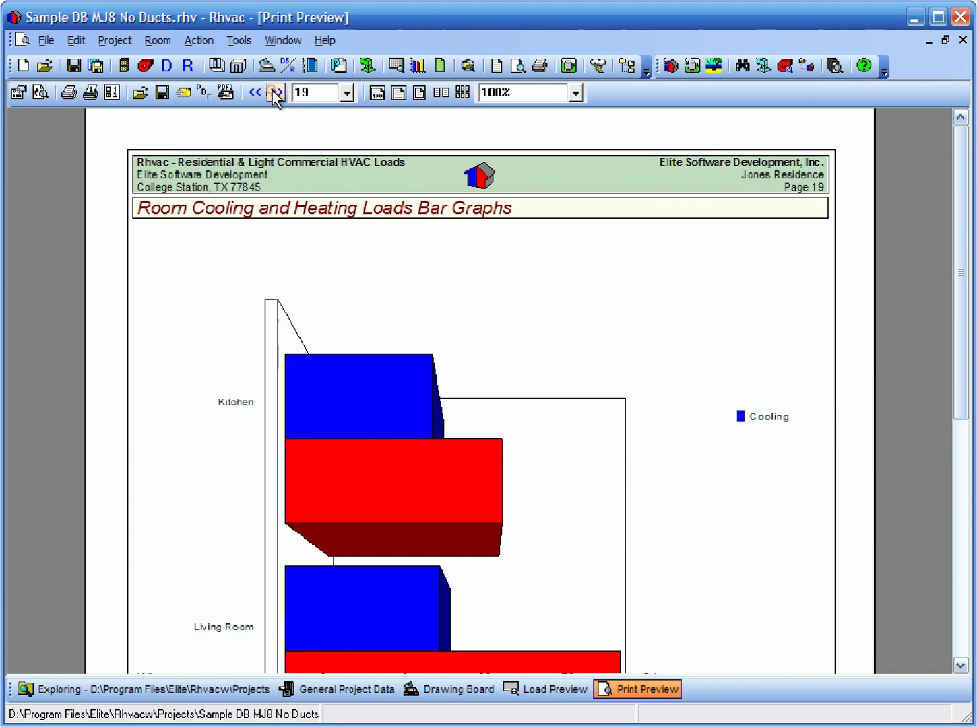
{"action": "left_click", "coordinate": [275, 93]}
{"action": "left_click", "coordinate": [275, 92]}
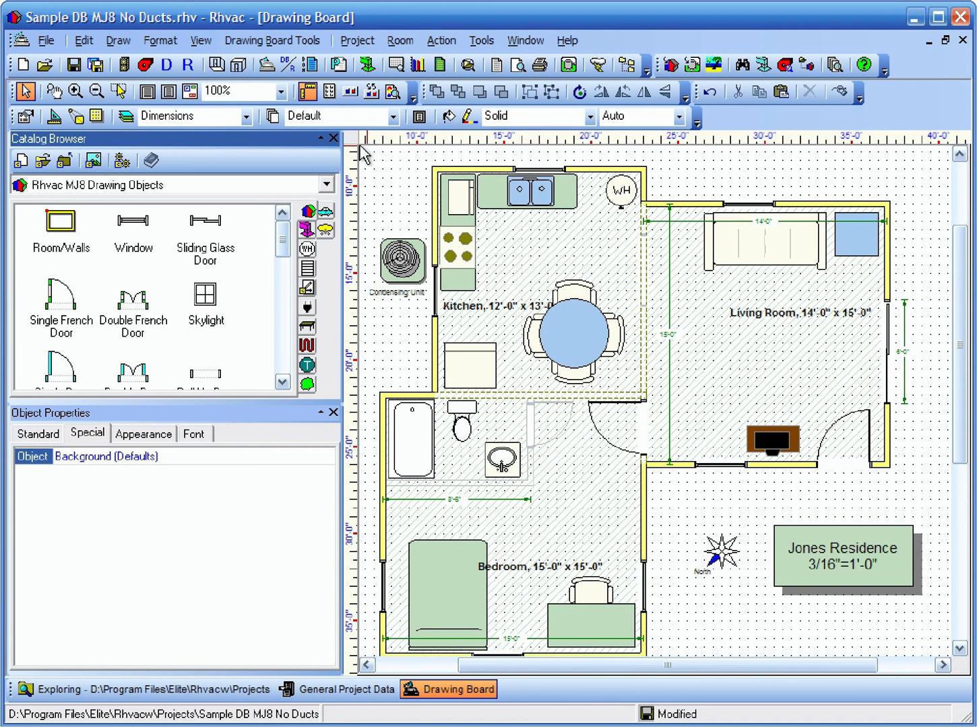
Draw a supply main trunk from the Manual D catalog down through the kitchen to 18'-6"
{"action": "left_click", "coordinate": [326, 185]}
{"action": "left_click", "coordinate": [300, 203]}
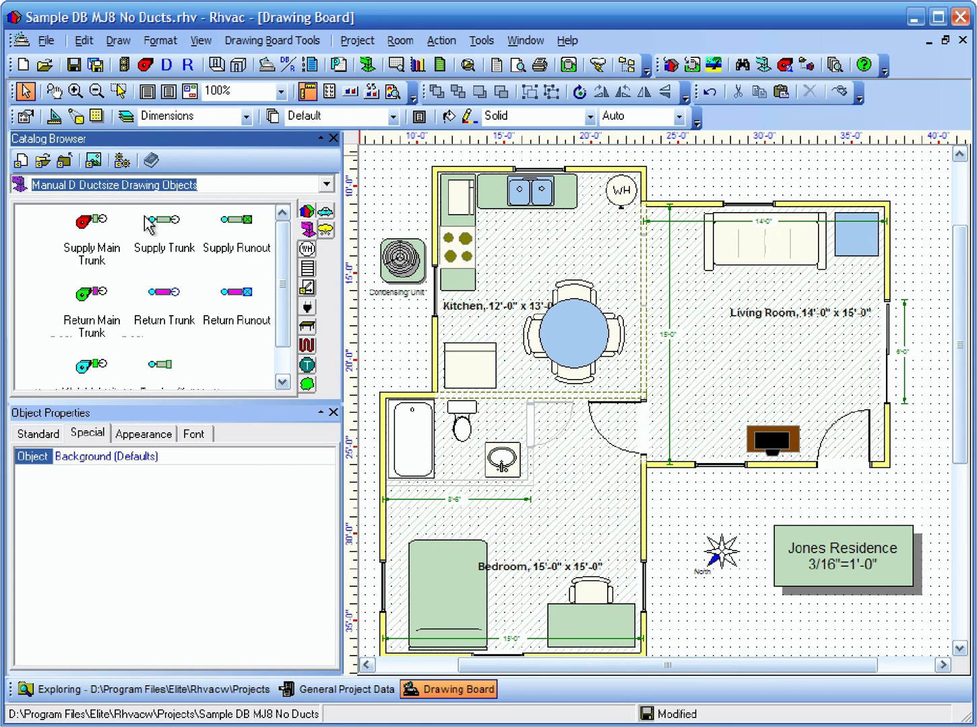
{"action": "left_click", "coordinate": [92, 222]}
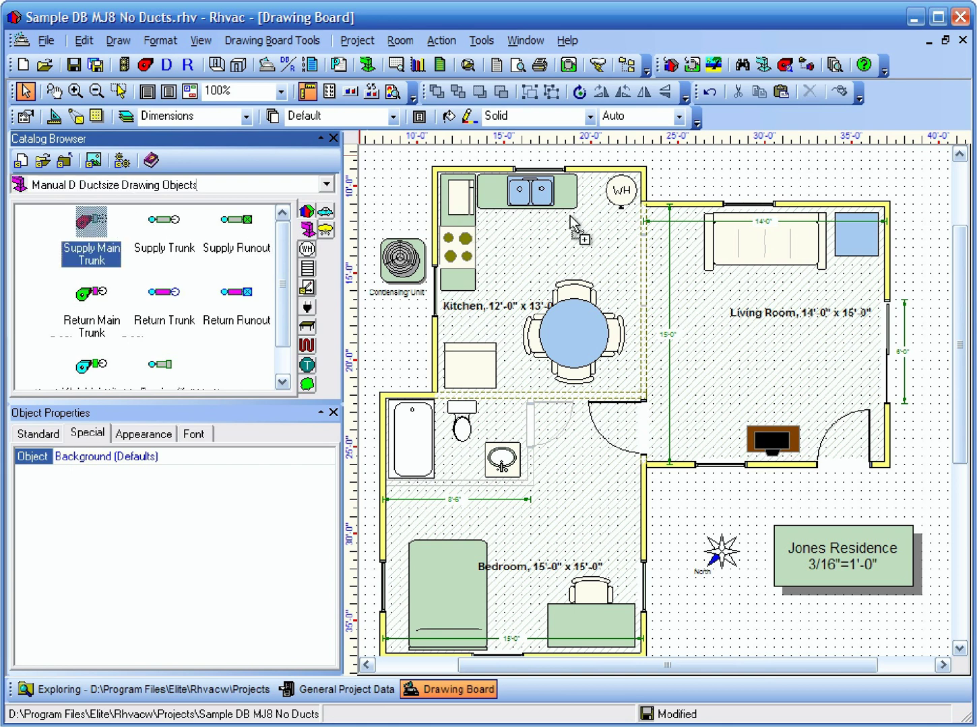
{"action": "left_click", "coordinate": [591, 202]}
{"action": "left_click", "coordinate": [714, 202]}
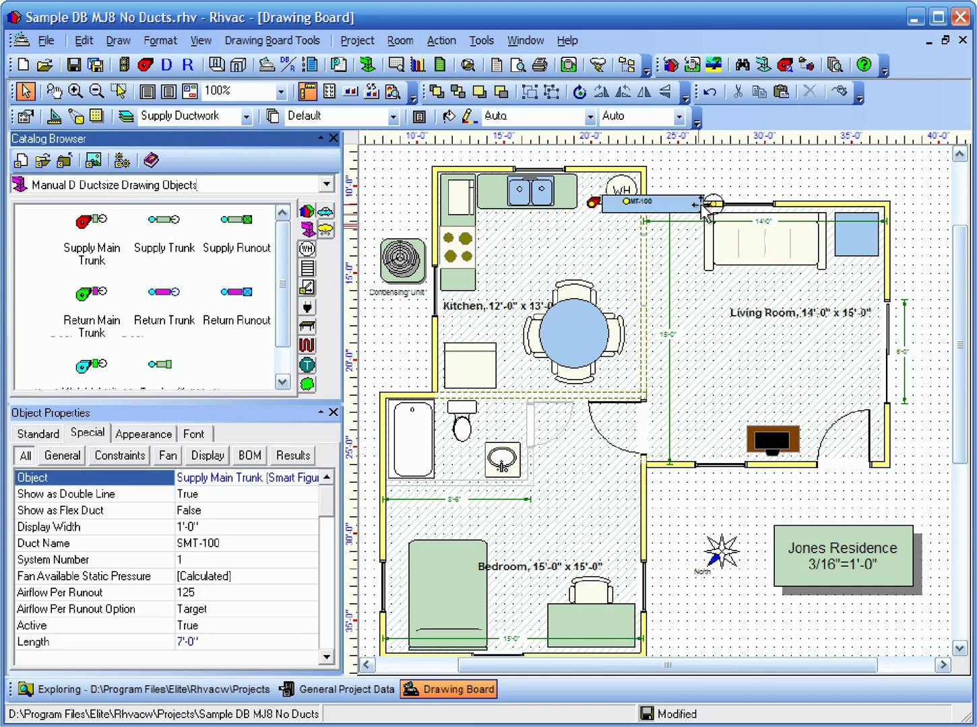
{"action": "left_click_drag", "start_coordinate": [703, 228], "coordinate": [592, 524]}
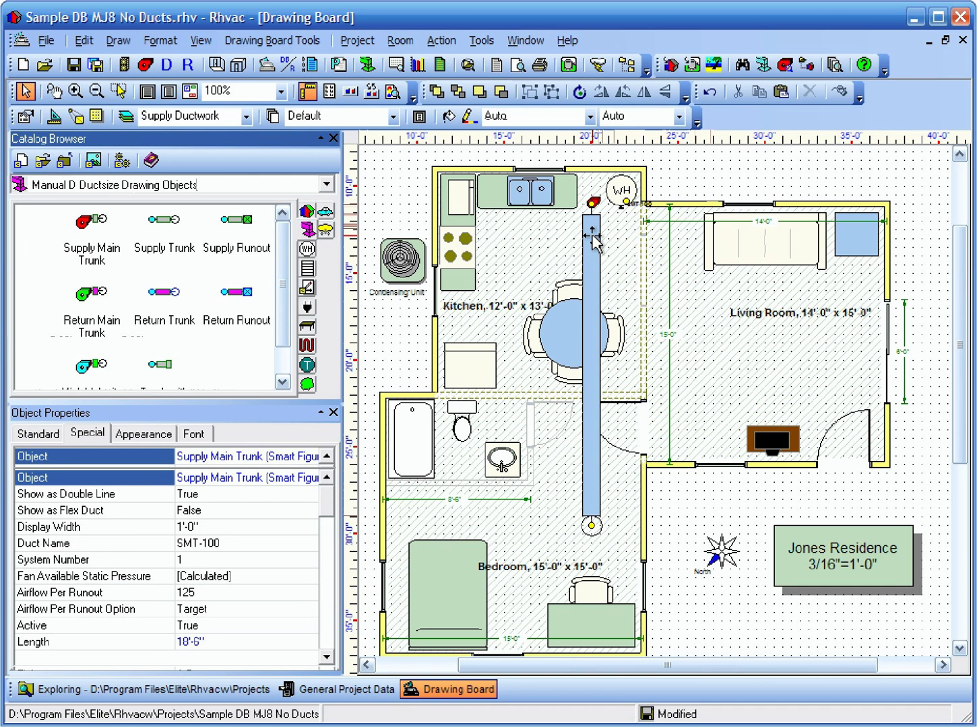
Auto-create supply runouts and registers for all three rooms off the trunk
{"action": "right_click", "coordinate": [593, 238]}
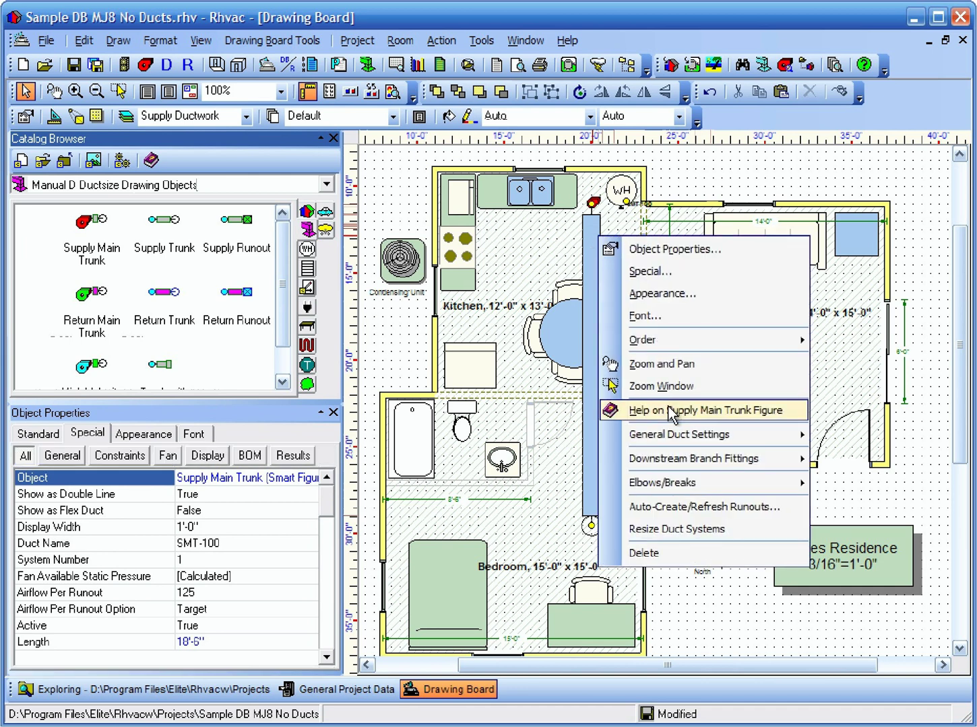
{"action": "left_click", "coordinate": [714, 514]}
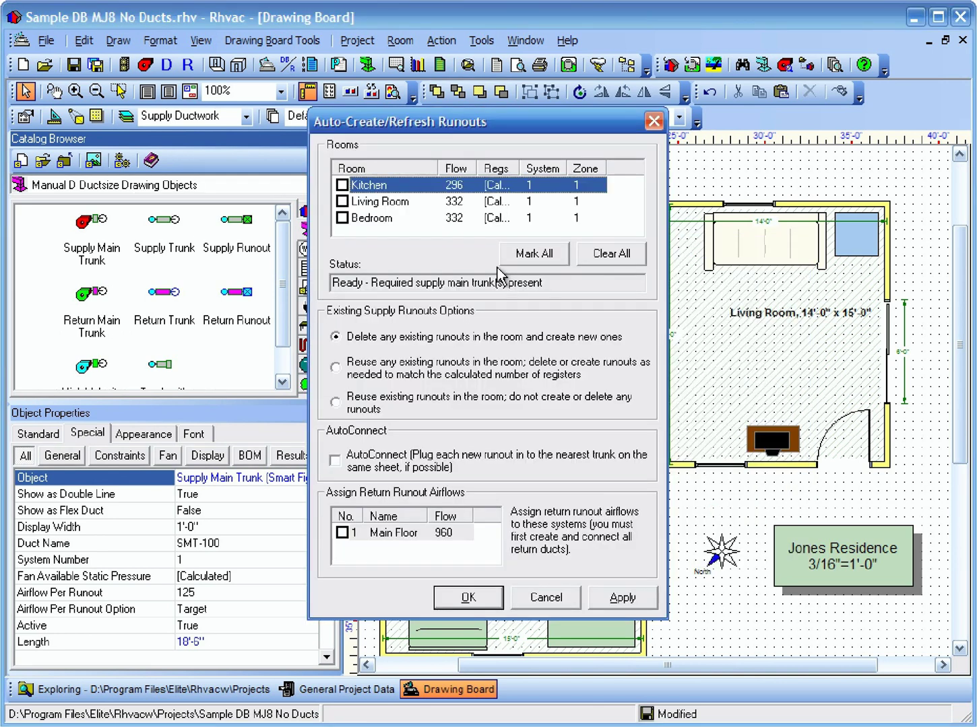
{"action": "left_click", "coordinate": [512, 253]}
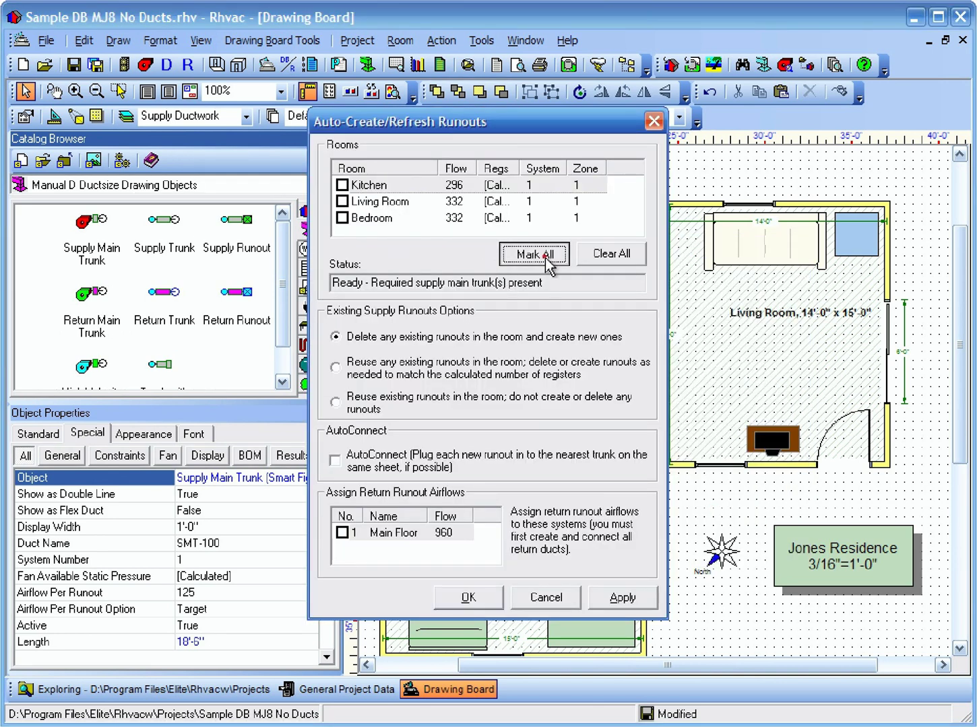
{"action": "left_click", "coordinate": [484, 599]}
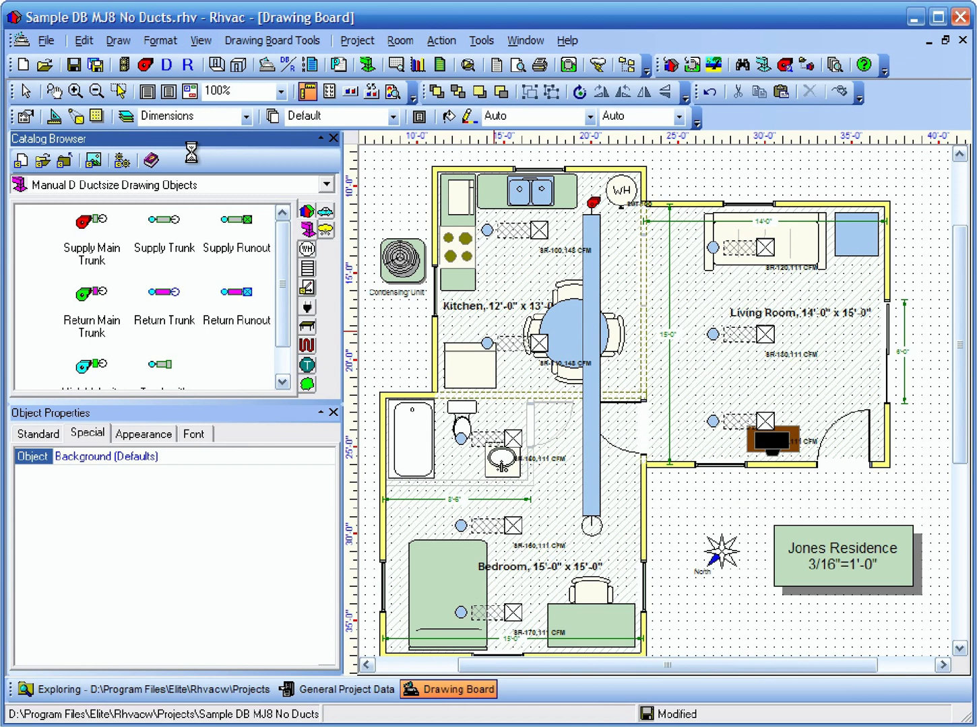
Connect the kitchen supply runout to the trunk, shift its register, and open the report list
{"action": "left_click", "coordinate": [118, 90]}
{"action": "mouse_move", "coordinate": [363, 159]}
{"action": "left_mouse_down"}
{"action": "mouse_move", "coordinate": [404, 158]}
{"action": "mouse_move", "coordinate": [489, 239]}
{"action": "mouse_move", "coordinate": [660, 330]}
{"action": "left_mouse_up"}
{"action": "left_click", "coordinate": [603, 384]}
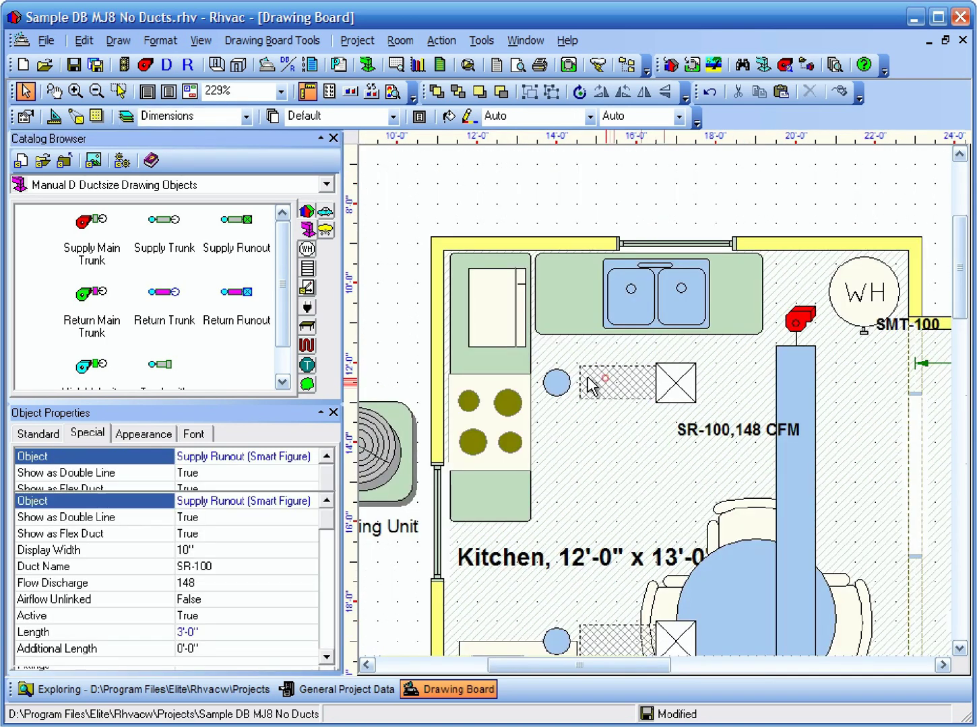
{"action": "left_click_drag", "start_coordinate": [557, 382], "coordinate": [801, 426]}
{"action": "left_click_drag", "start_coordinate": [571, 391], "coordinate": [572, 390]}
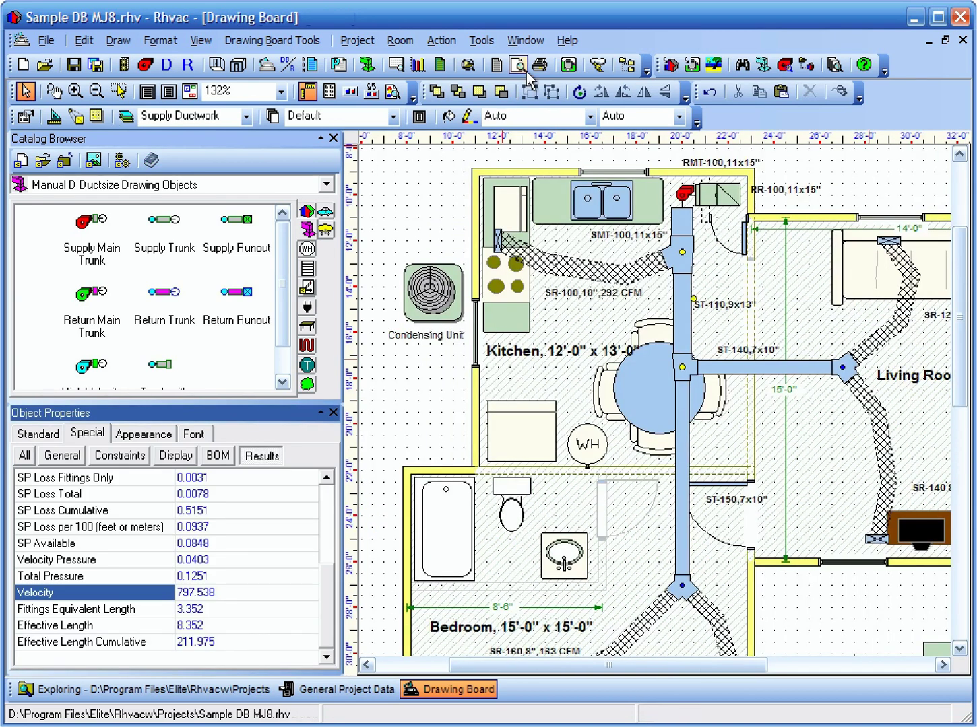
{"action": "left_click", "coordinate": [497, 65]}
{"action": "left_click_drag", "start_coordinate": [683, 265], "coordinate": [692, 414]}
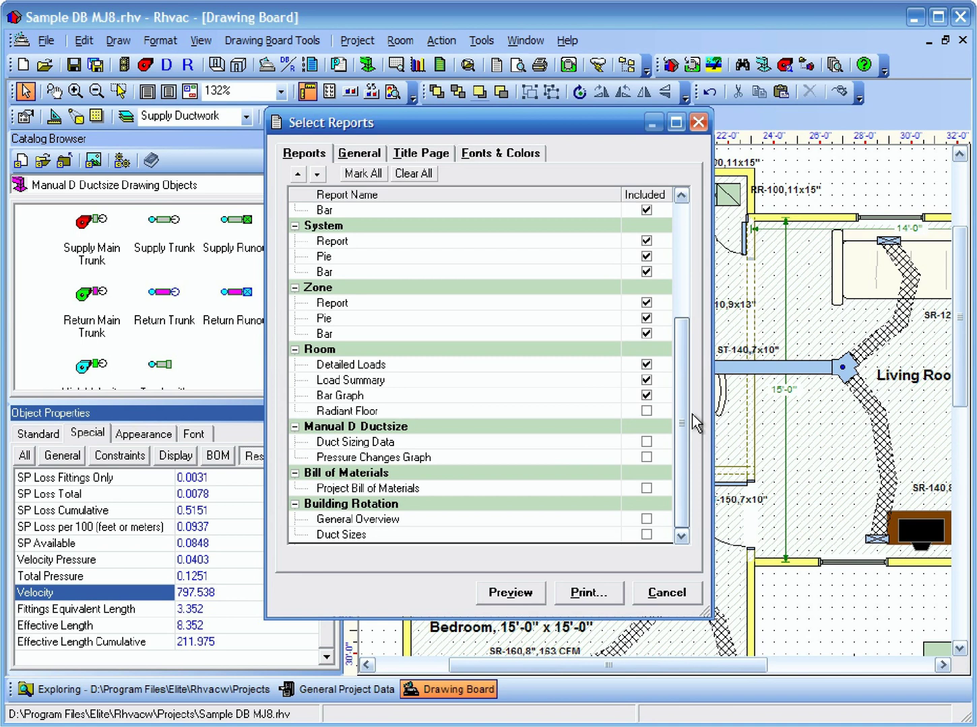
Include the Duct Sizing Data and Pressure Changes Graph reports and preview them
{"action": "left_click", "coordinate": [646, 442]}
{"action": "left_click", "coordinate": [646, 457]}
{"action": "left_click", "coordinate": [509, 593]}
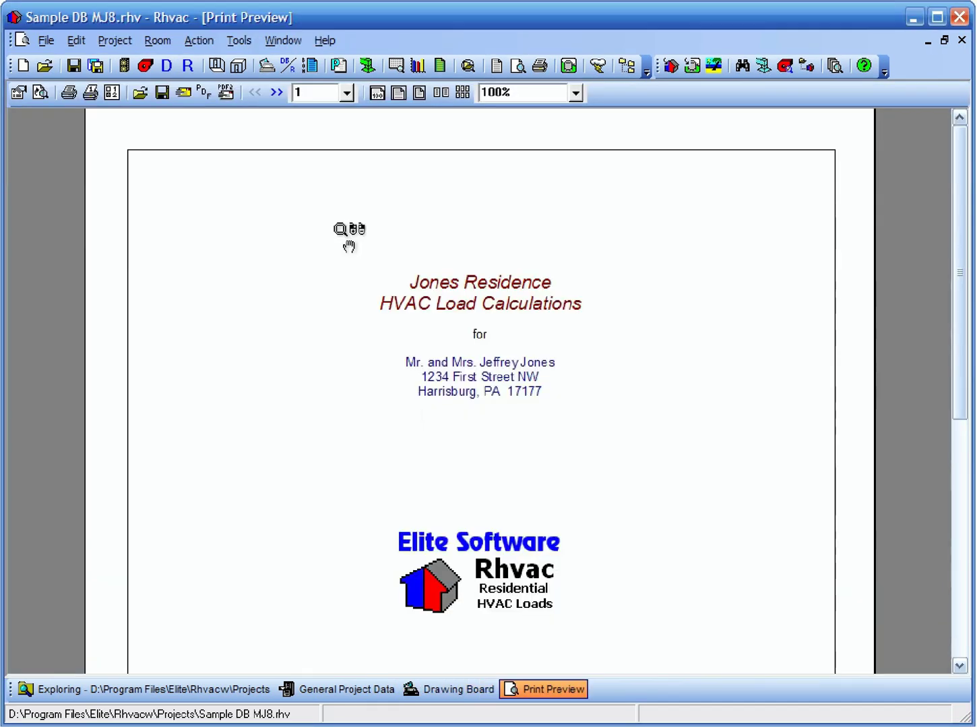
Browse the preview to the duct system supply page (7), then the Pressure Changes Graph page (10)
{"action": "left_click", "coordinate": [346, 93]}
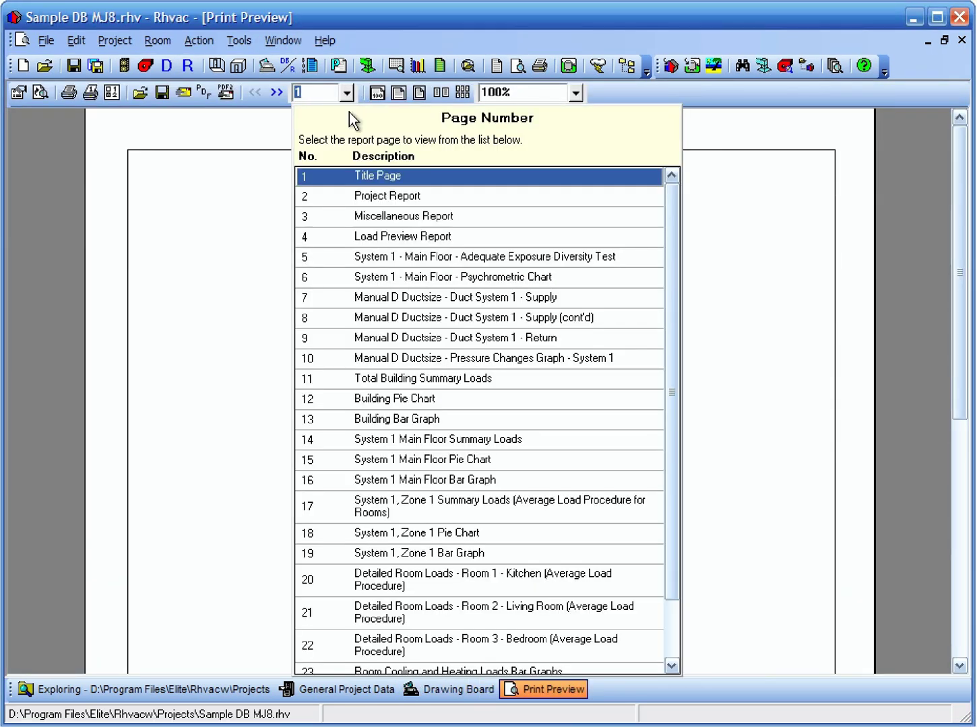
{"action": "left_click", "coordinate": [362, 297]}
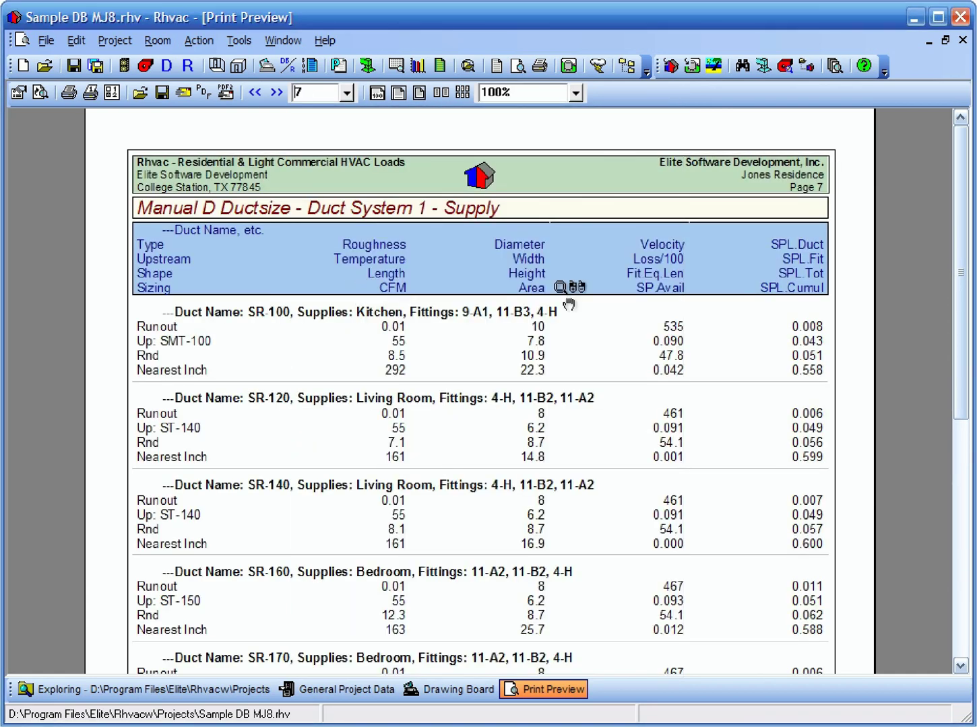
{"action": "left_click", "coordinate": [346, 93]}
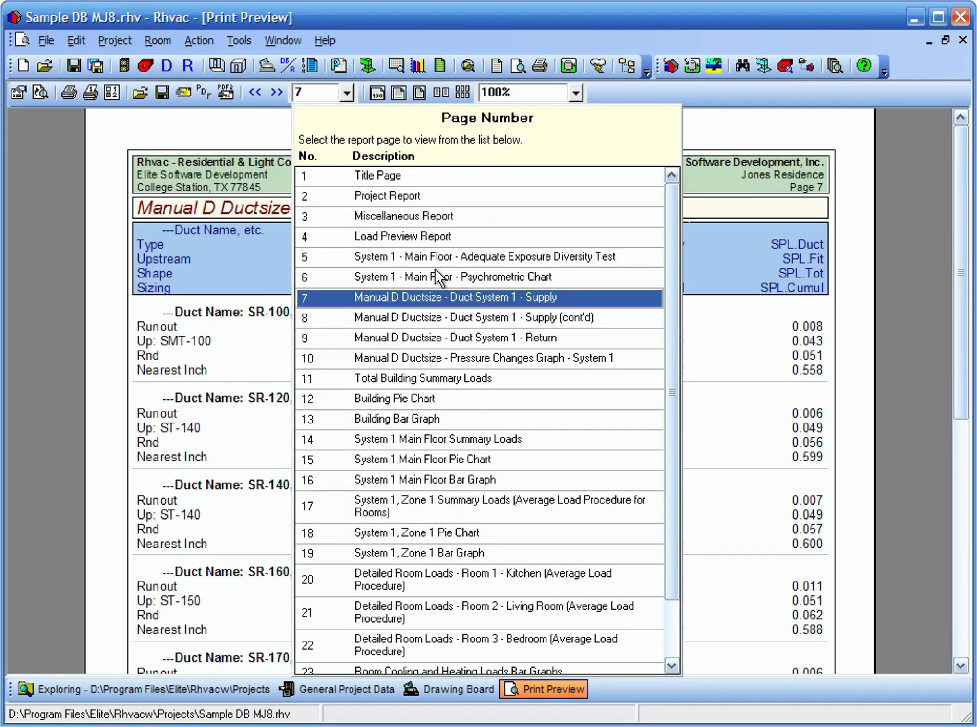
{"action": "left_click", "coordinate": [507, 361]}
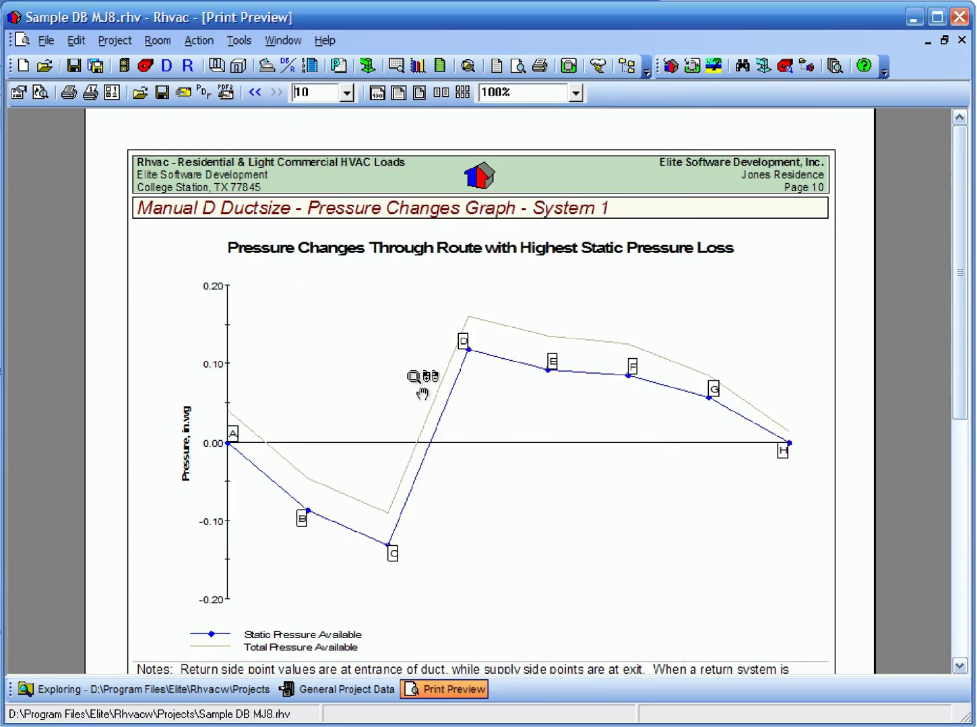
{"action": "left_click", "coordinate": [311, 67]}
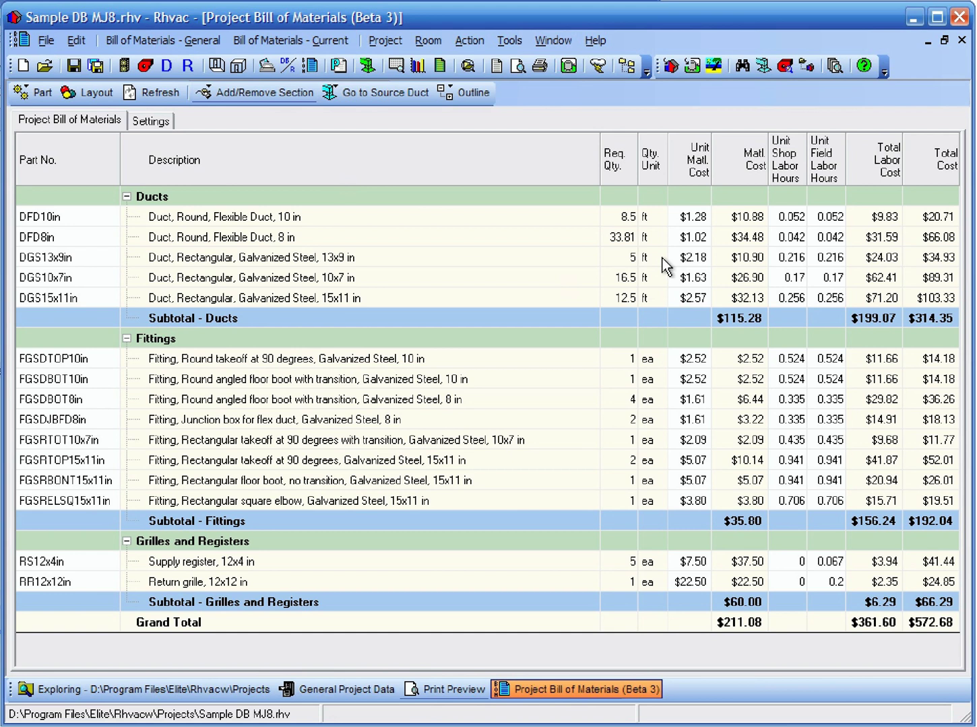
Change the DFD10in 10 in flexible duct's unit material cost to $1.50
{"action": "left_click", "coordinate": [692, 216]}
{"action": "type", "text": "1"}
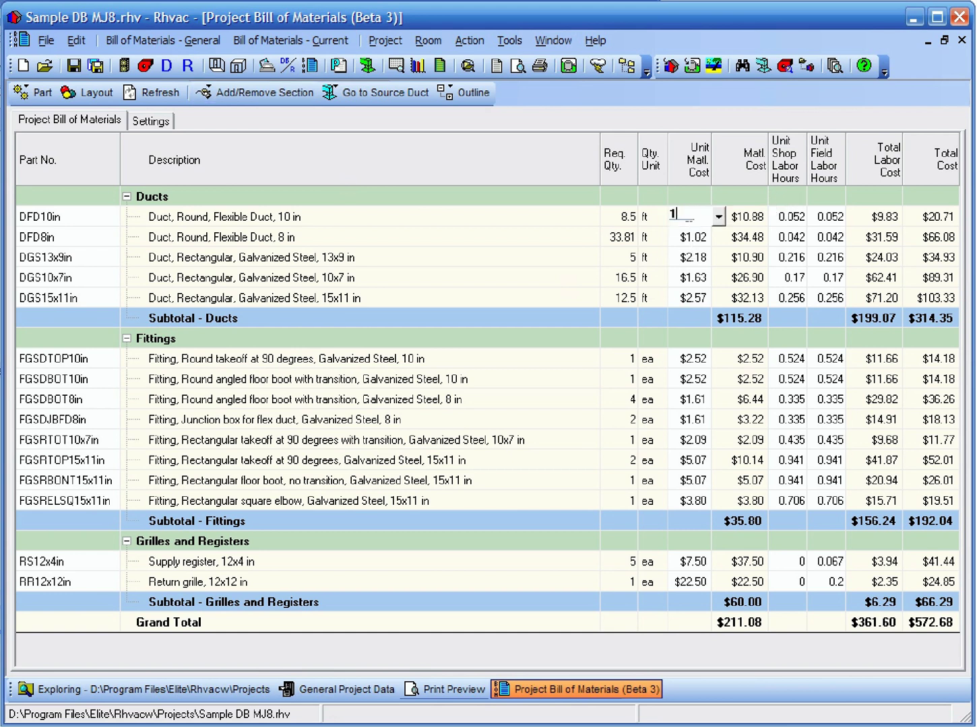
{"action": "type", "text": ".5"}
{"action": "key", "text": "Return"}
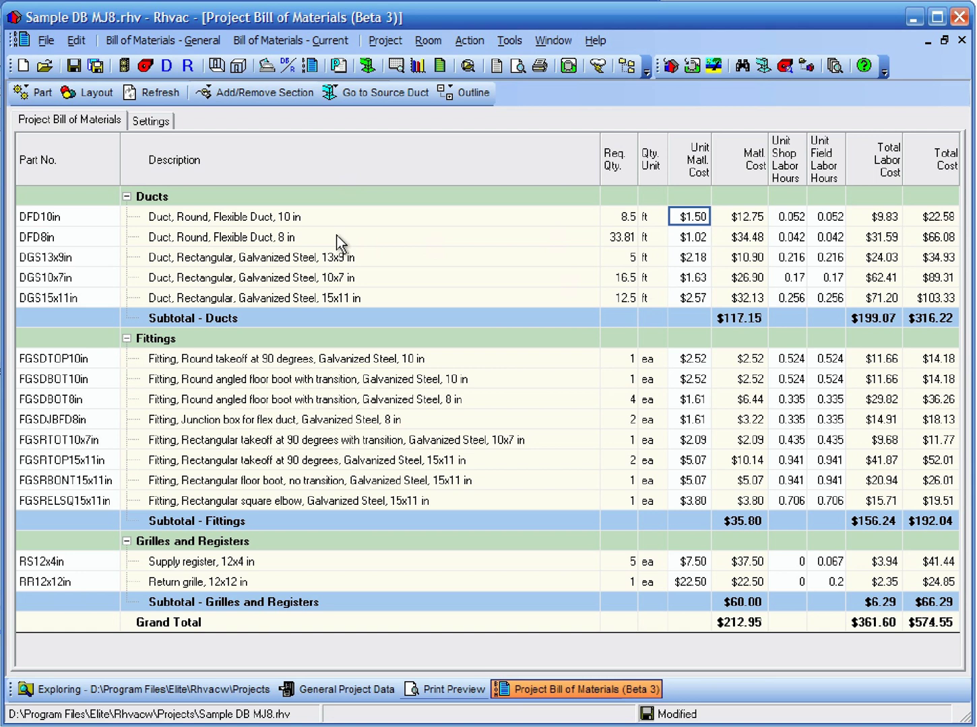
In the parts database, search Other parts for 'tape' and select the 2x60yd. Duct Tape
{"action": "left_click", "coordinate": [43, 95]}
{"action": "left_click", "coordinate": [49, 116]}
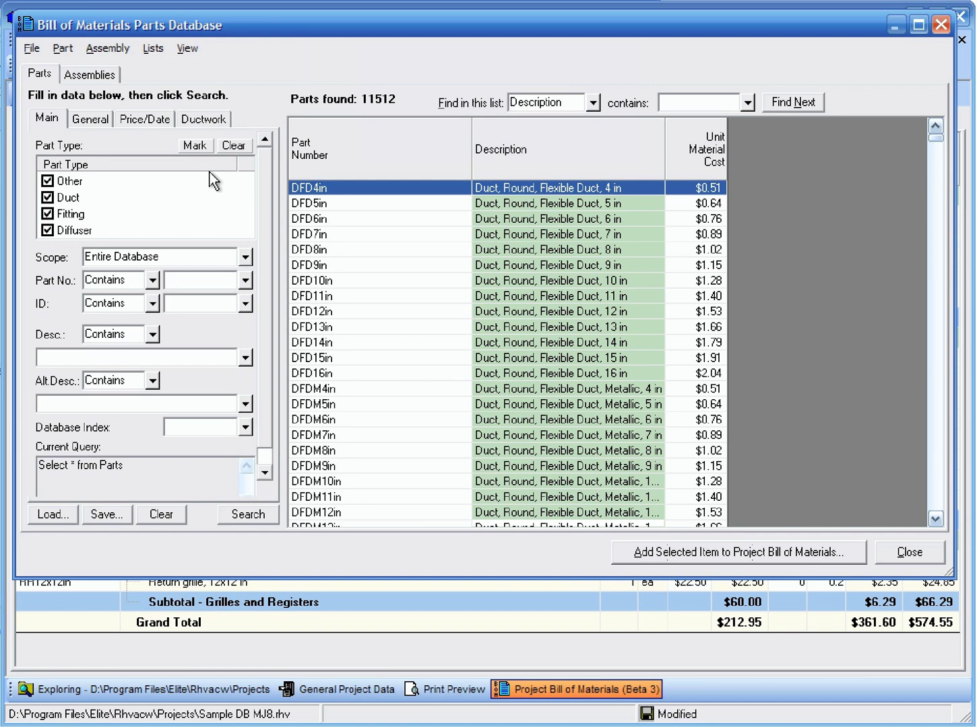
{"action": "left_click", "coordinate": [233, 145]}
{"action": "left_click", "coordinate": [47, 181]}
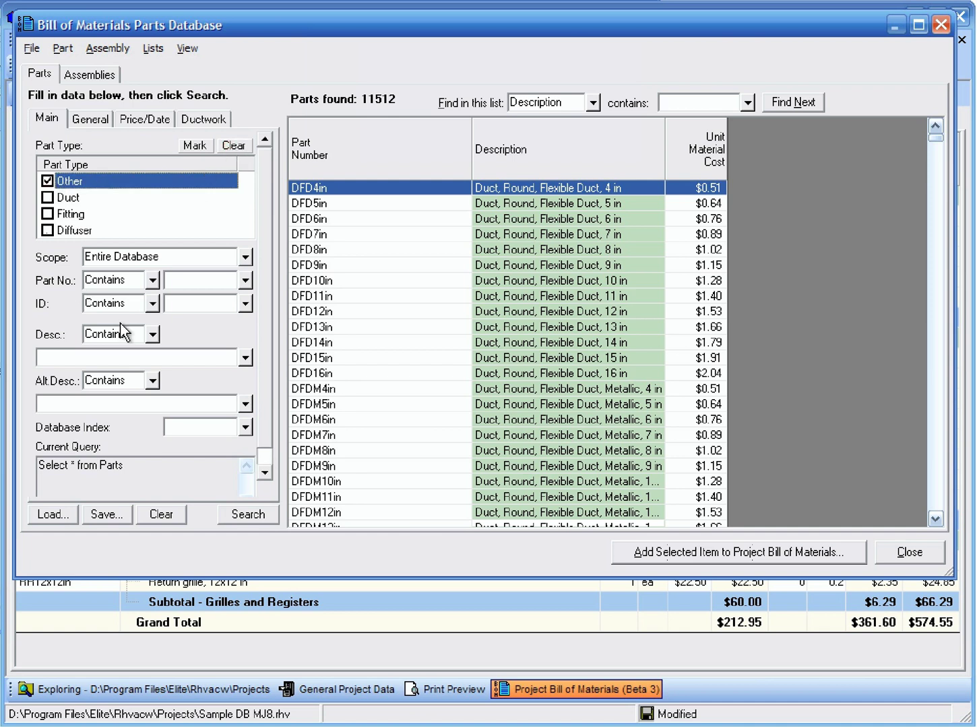
{"action": "left_click", "coordinate": [141, 357]}
{"action": "type", "text": "tape"}
{"action": "left_click", "coordinate": [247, 514]}
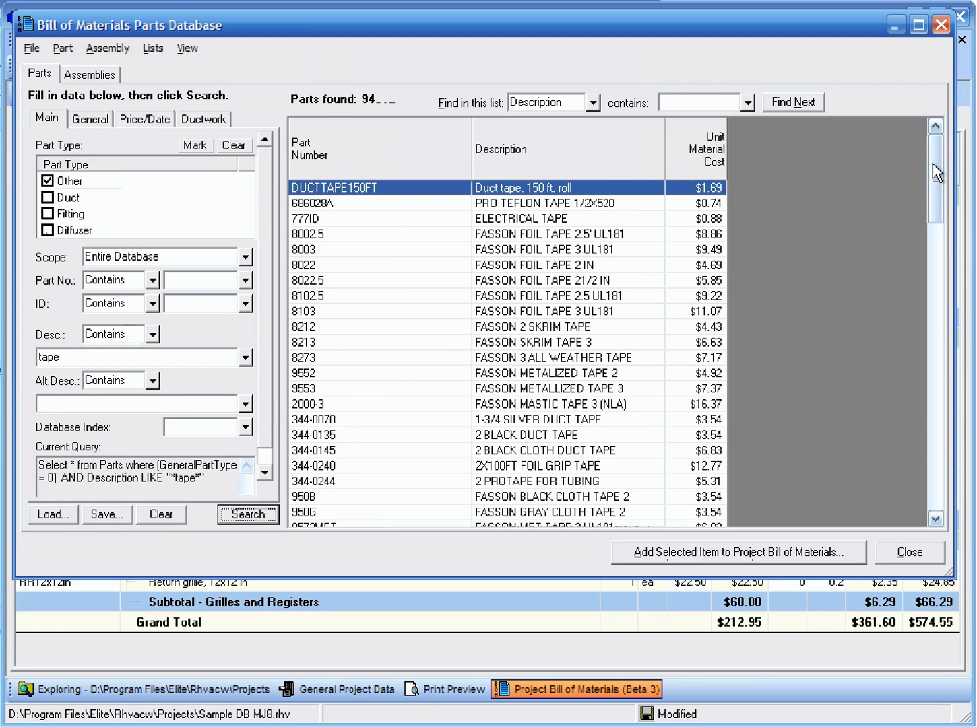
{"action": "left_click_drag", "start_coordinate": [932, 164], "coordinate": [936, 462]}
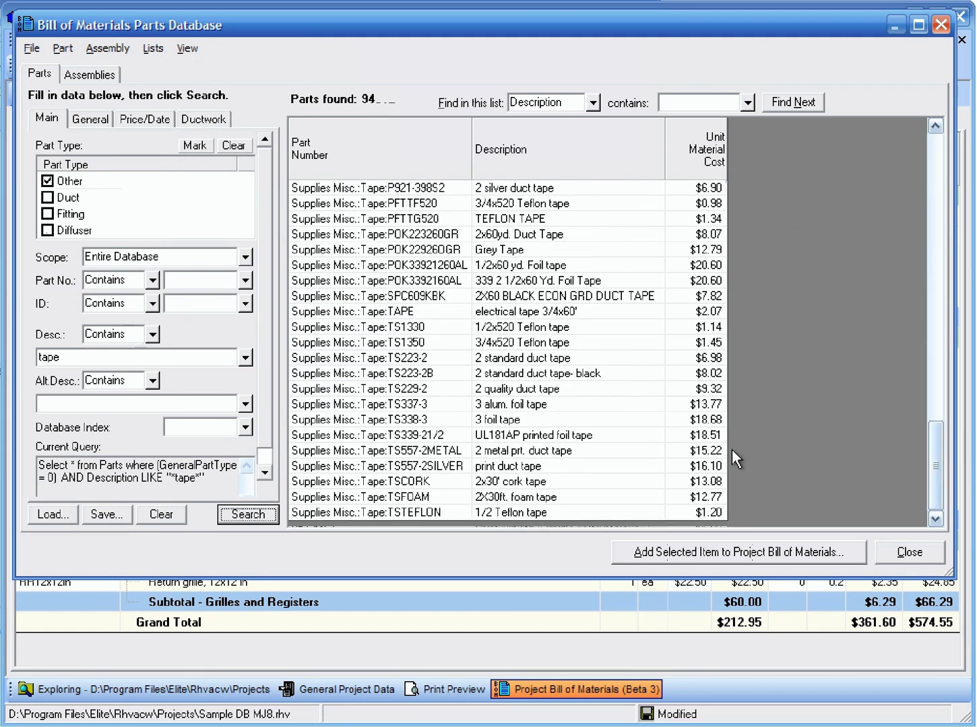
{"action": "left_click", "coordinate": [537, 236]}
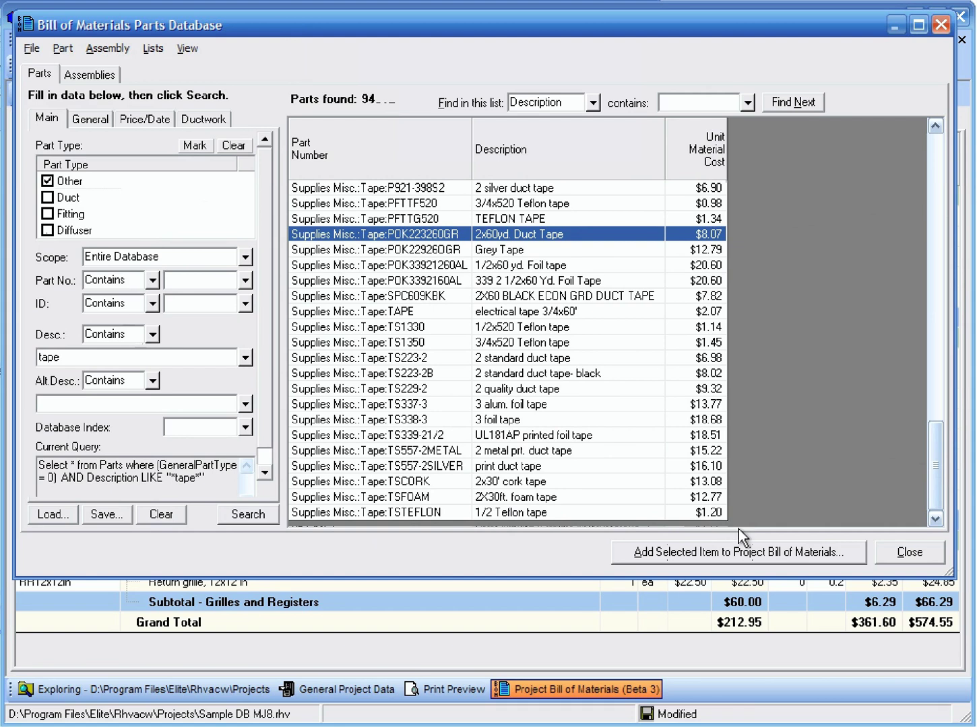
Add the duct tape to the bill of materials in a new section named Misc
{"action": "left_click", "coordinate": [750, 552]}
{"action": "left_click", "coordinate": [739, 685]}
{"action": "type", "text": "Misc"}
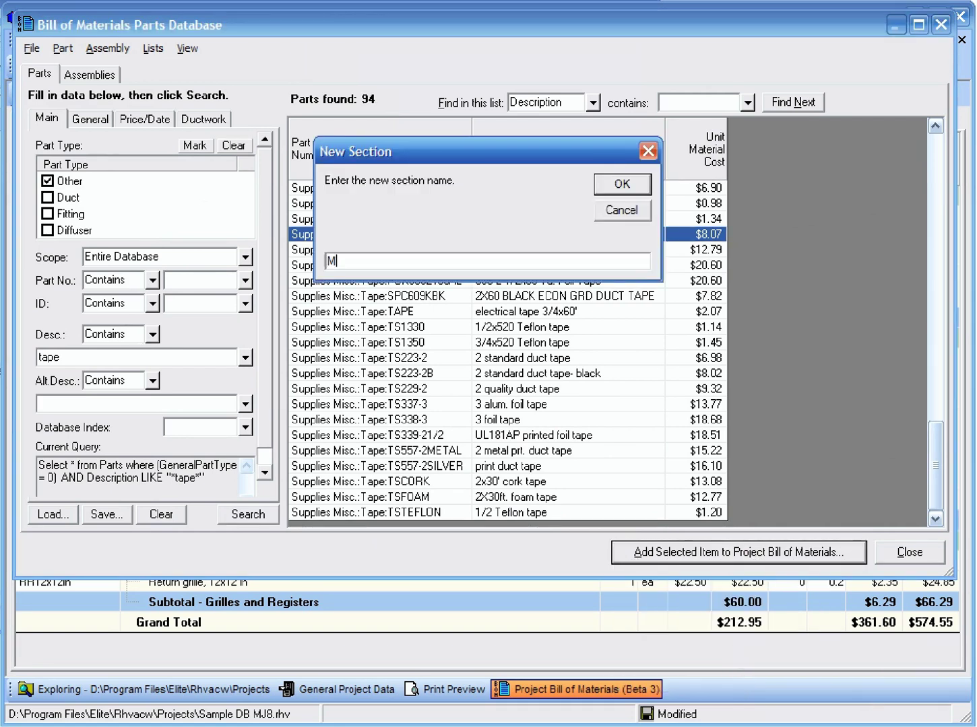
{"action": "key", "text": "Return"}
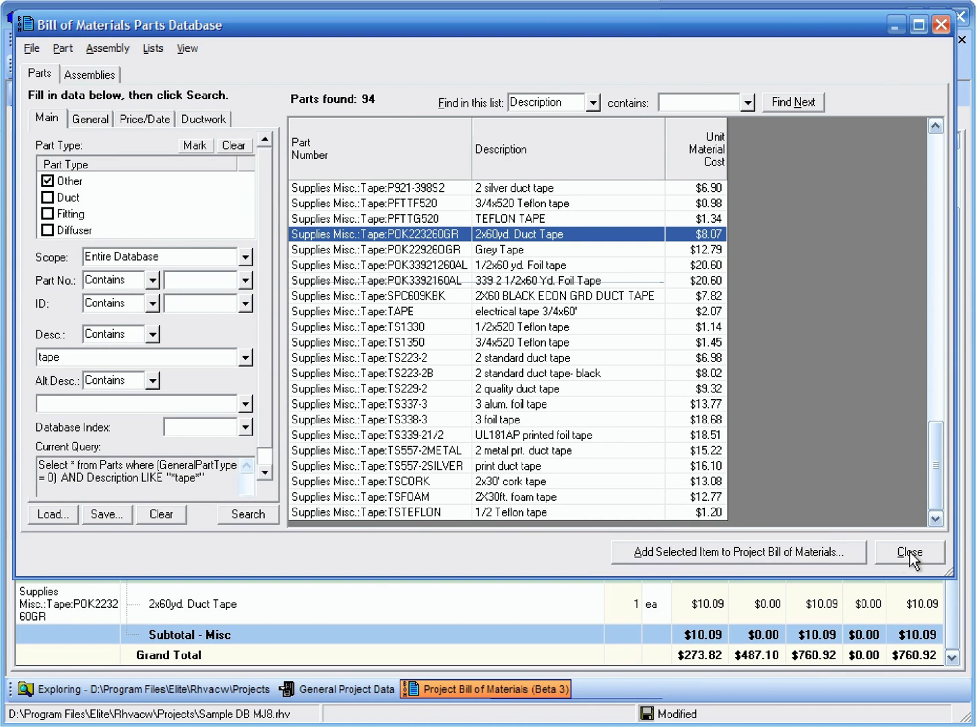
Close the parts database and preview the Project Bill of Materials report totalling $760.92
{"action": "left_click", "coordinate": [910, 552]}
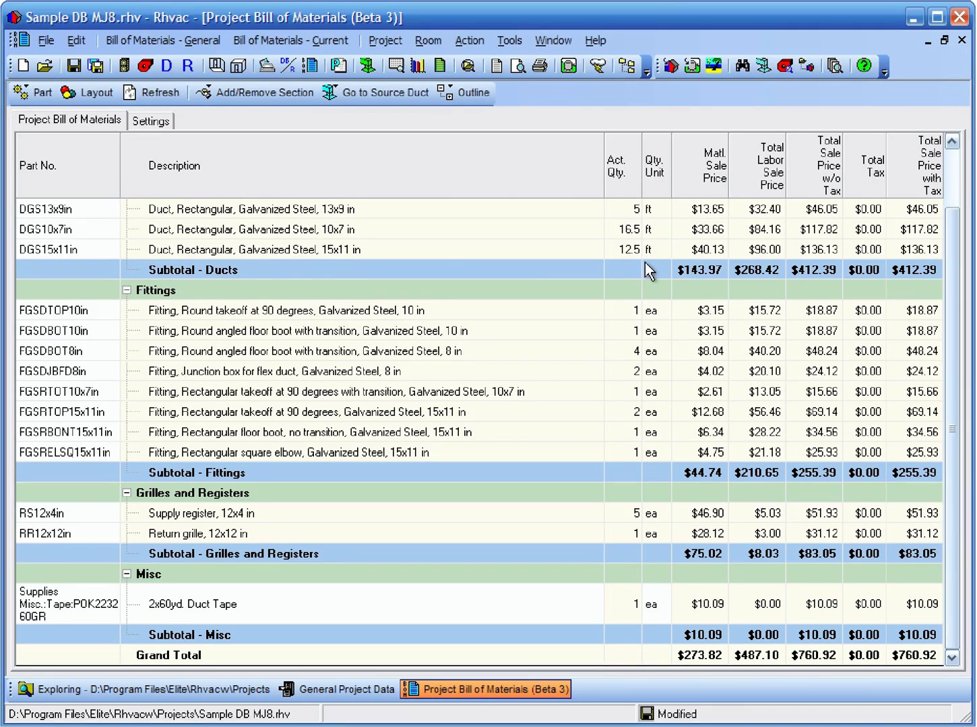
{"action": "left_click", "coordinate": [518, 61]}
{"action": "scroll", "coordinate": [813, 296], "scroll_direction": "down", "scroll_amount": 10}
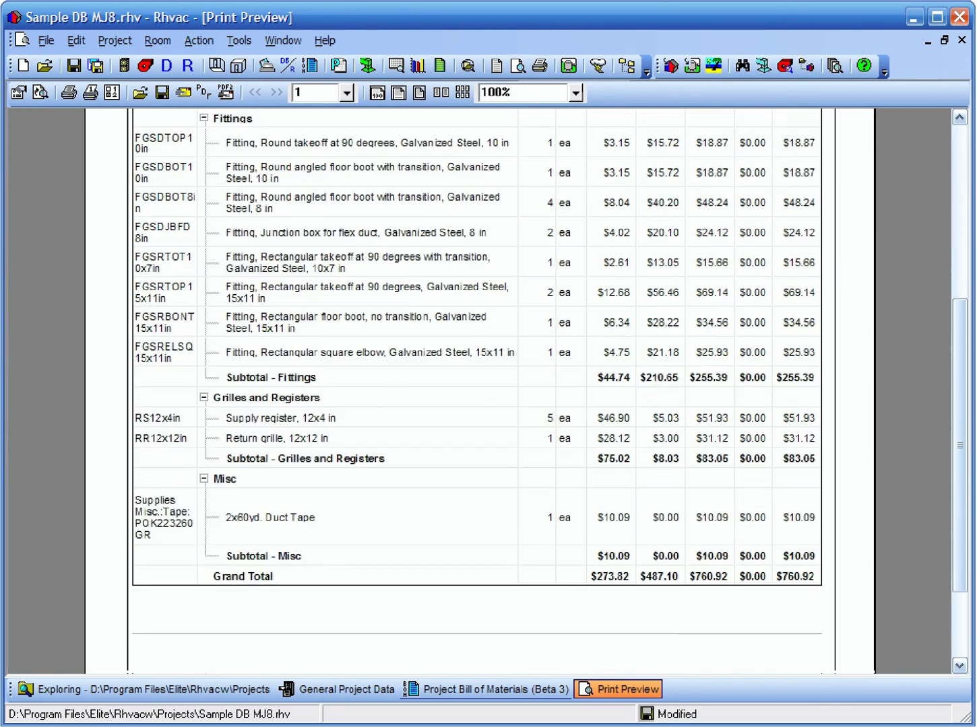
{"action": "scroll", "coordinate": [774, 359], "scroll_direction": "up", "scroll_amount": 10}
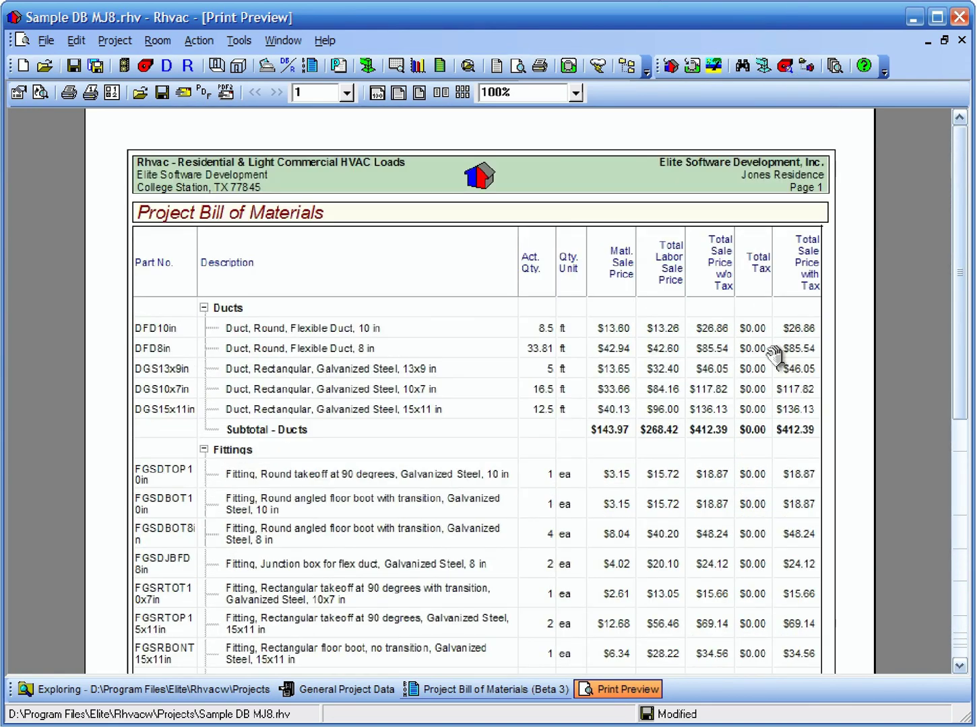
{"action": "left_click", "coordinate": [239, 39]}
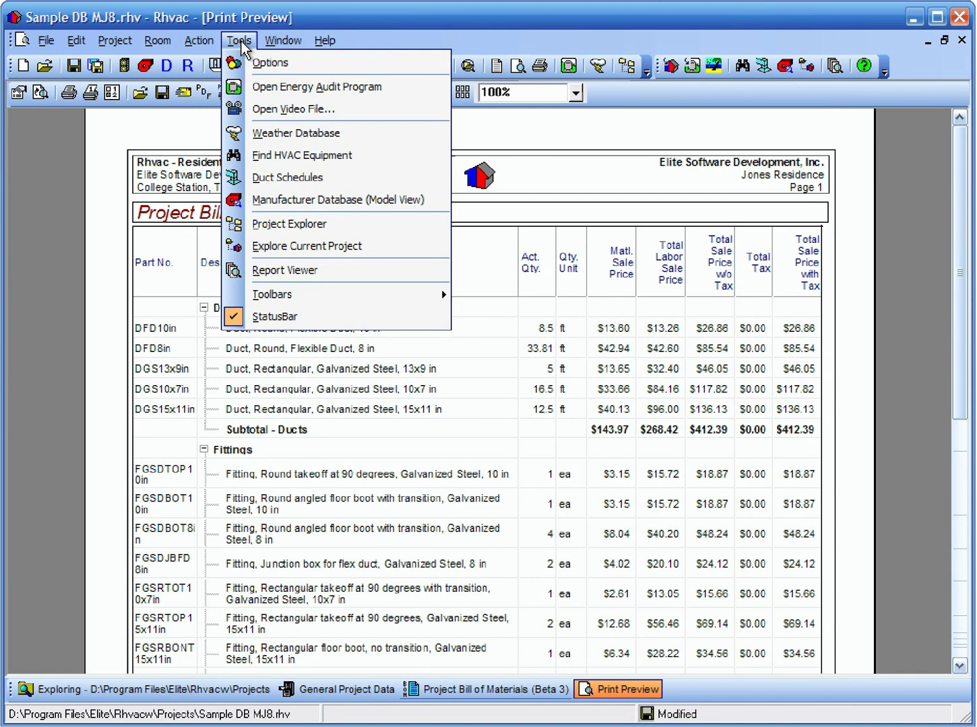
Launch Energy Audit and start a new project using Sample.aud as its default data
{"action": "left_click", "coordinate": [259, 91]}
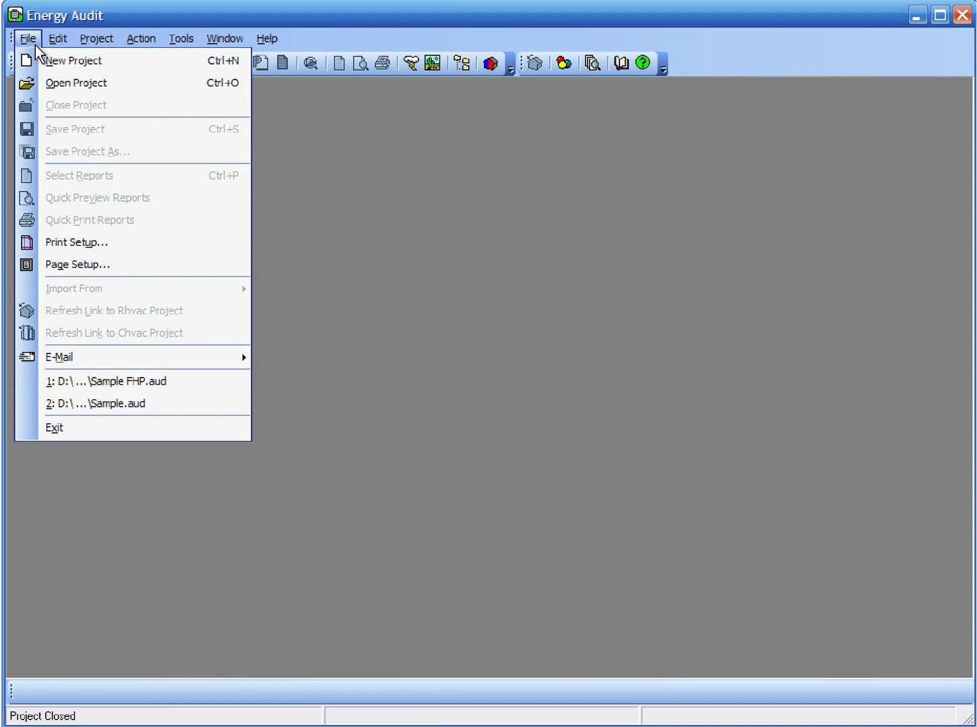
{"action": "left_click", "coordinate": [42, 61]}
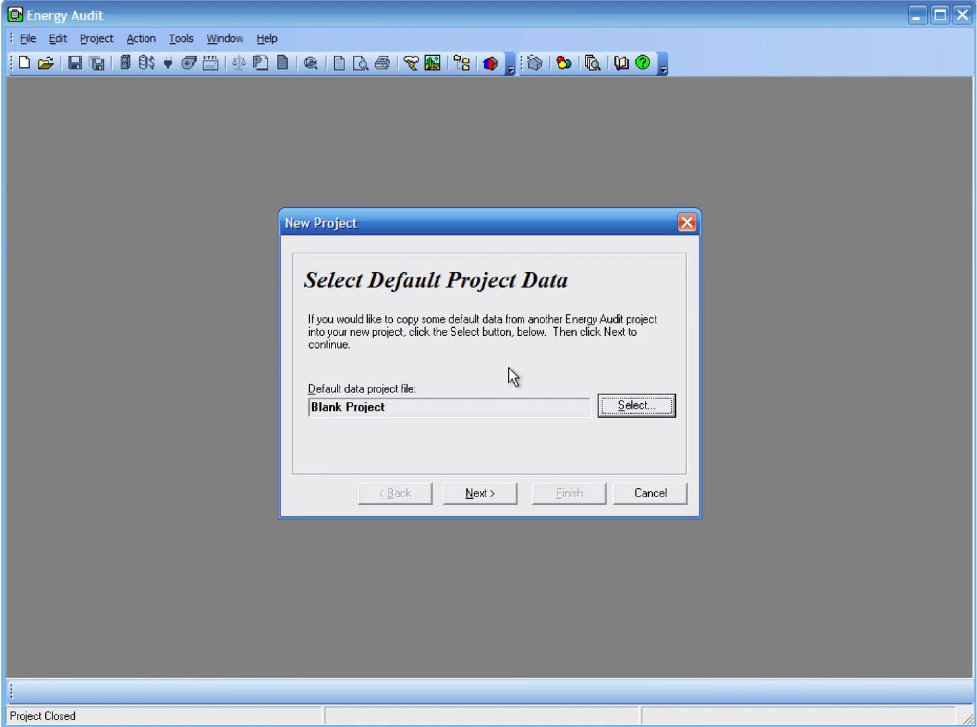
{"action": "left_click", "coordinate": [632, 408]}
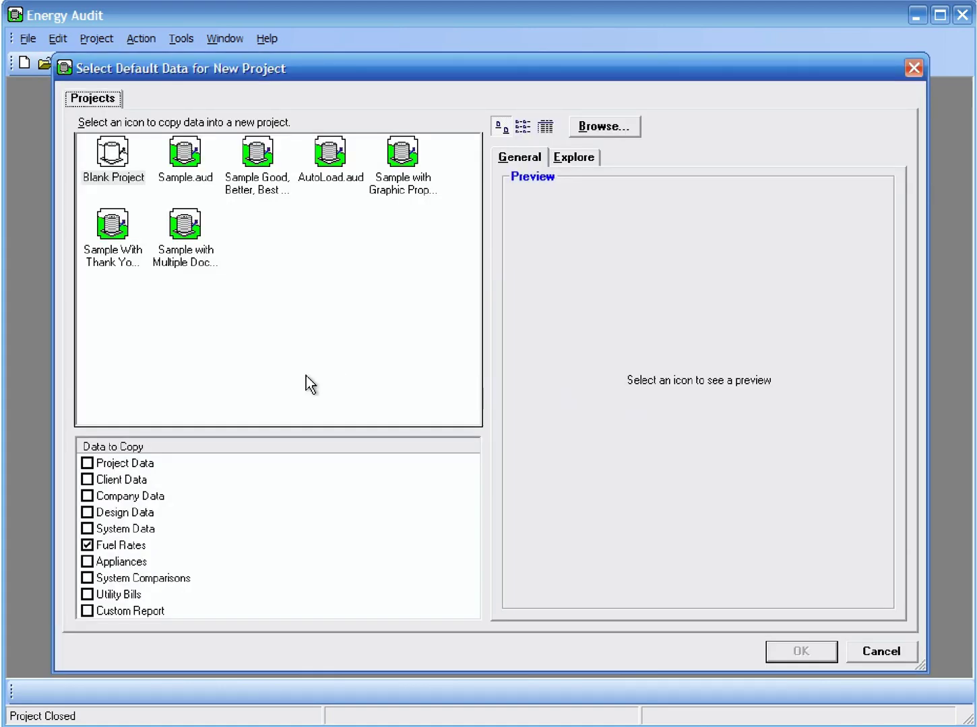
{"action": "left_click", "coordinate": [184, 158]}
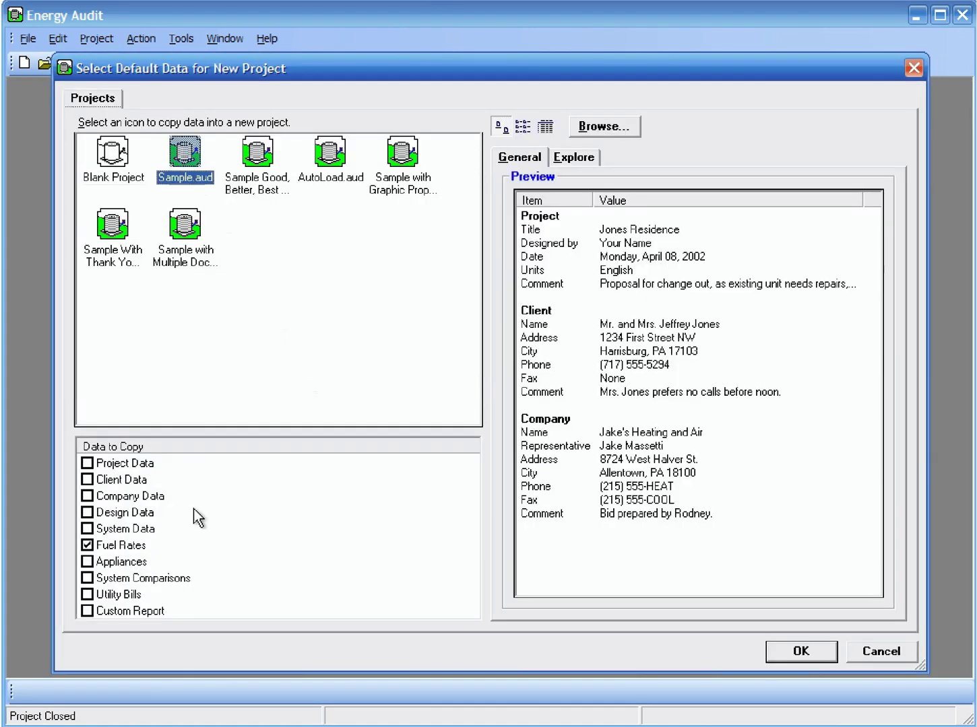
{"action": "left_click", "coordinate": [798, 653]}
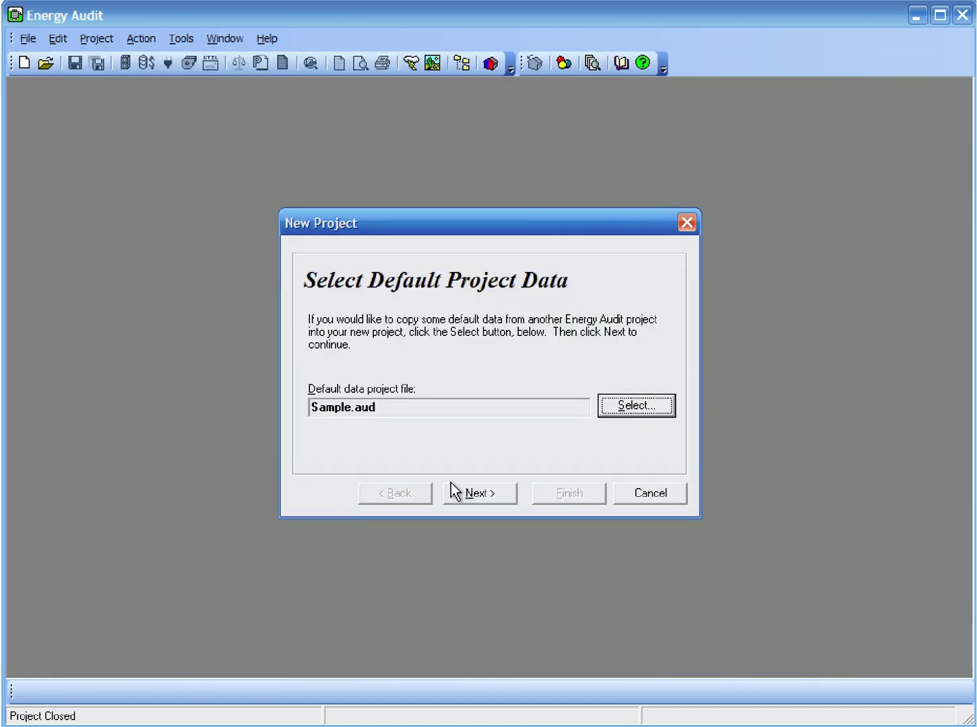
{"action": "left_click", "coordinate": [465, 492]}
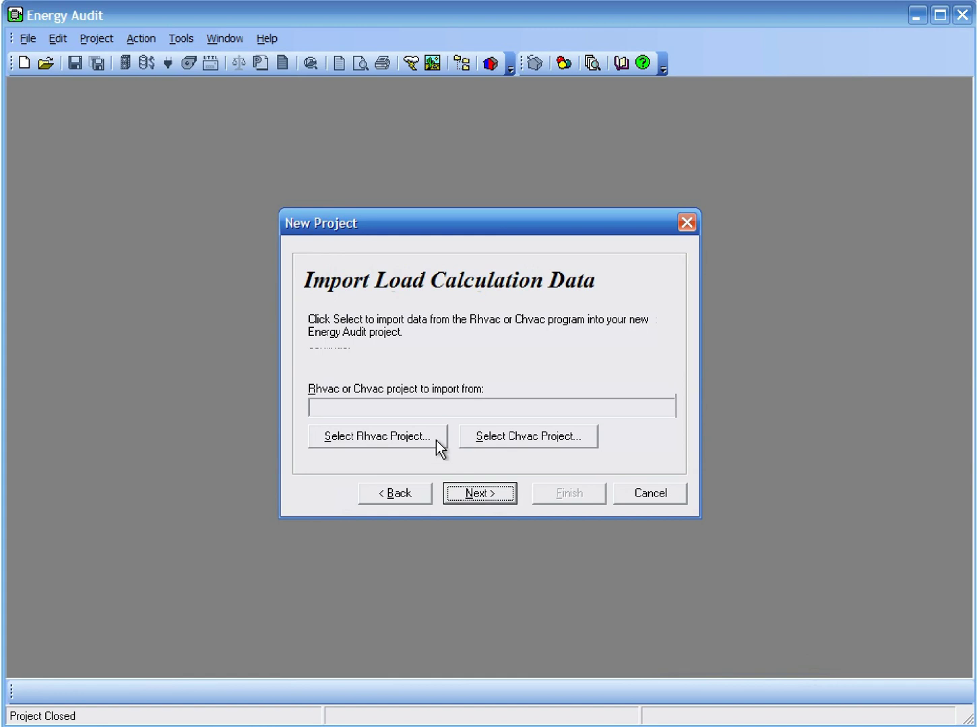
Import the Rhvac Jones Residence project data, excluding HVAC equipment
{"action": "left_click", "coordinate": [442, 434]}
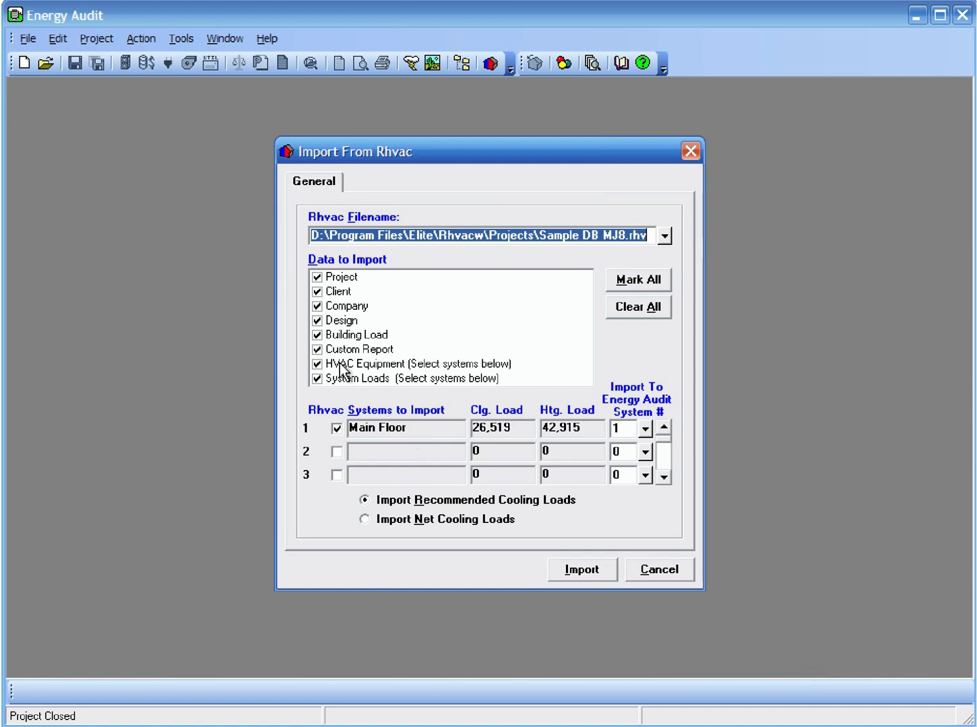
{"action": "left_click", "coordinate": [317, 365]}
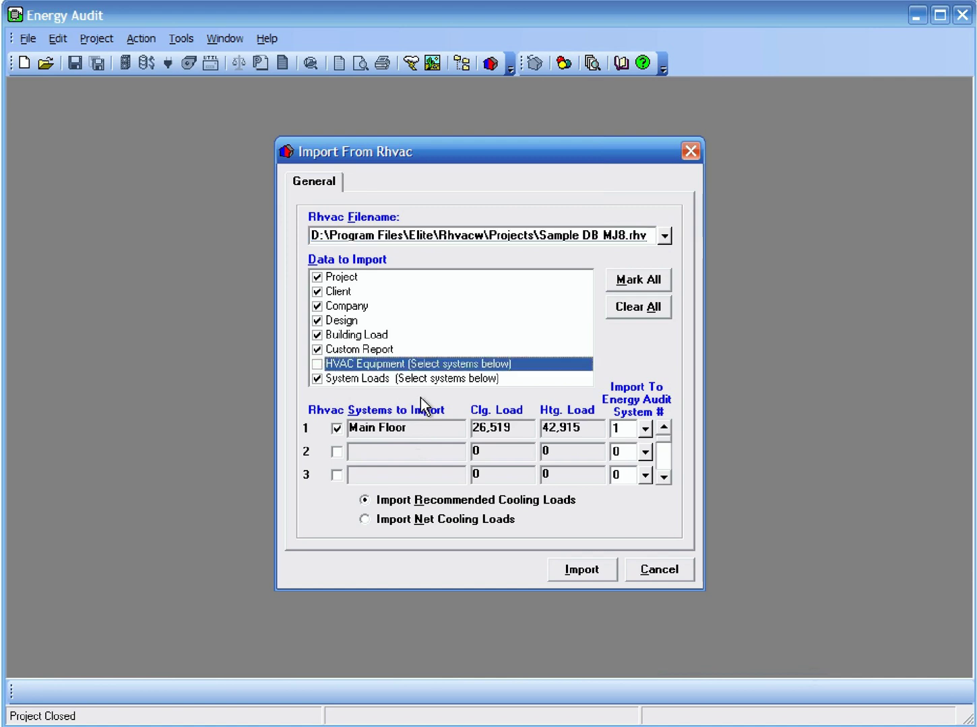
{"action": "left_click", "coordinate": [583, 570]}
Name the new project file Test and finish creating it
{"action": "left_click", "coordinate": [505, 493]}
{"action": "left_click", "coordinate": [479, 450]}
{"action": "type", "text": "Test"}
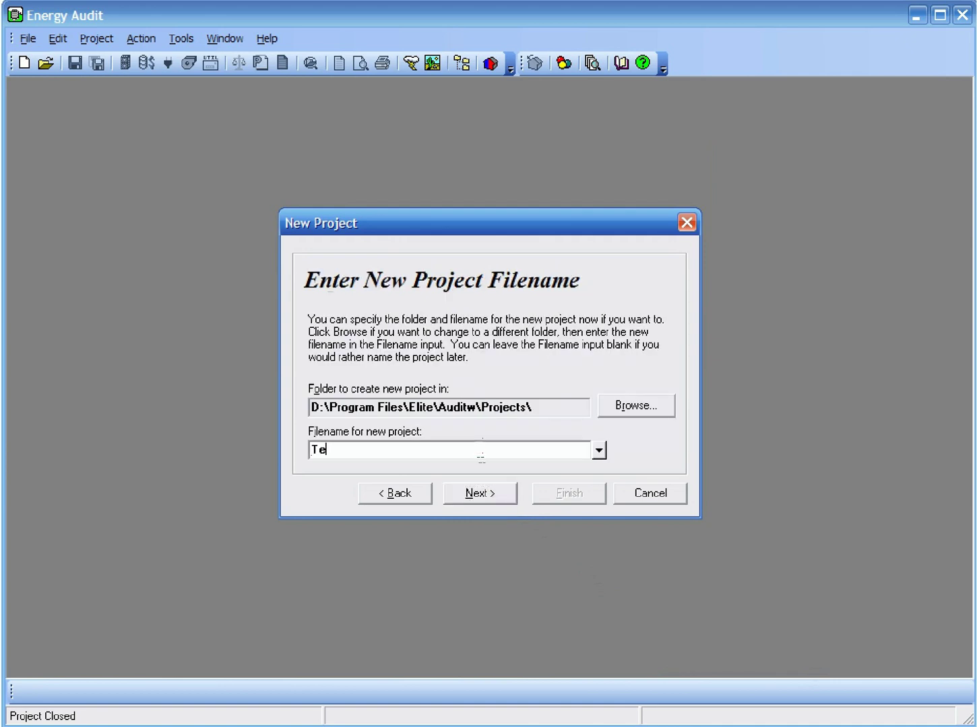
{"action": "left_click", "coordinate": [479, 493]}
{"action": "left_click", "coordinate": [573, 492]}
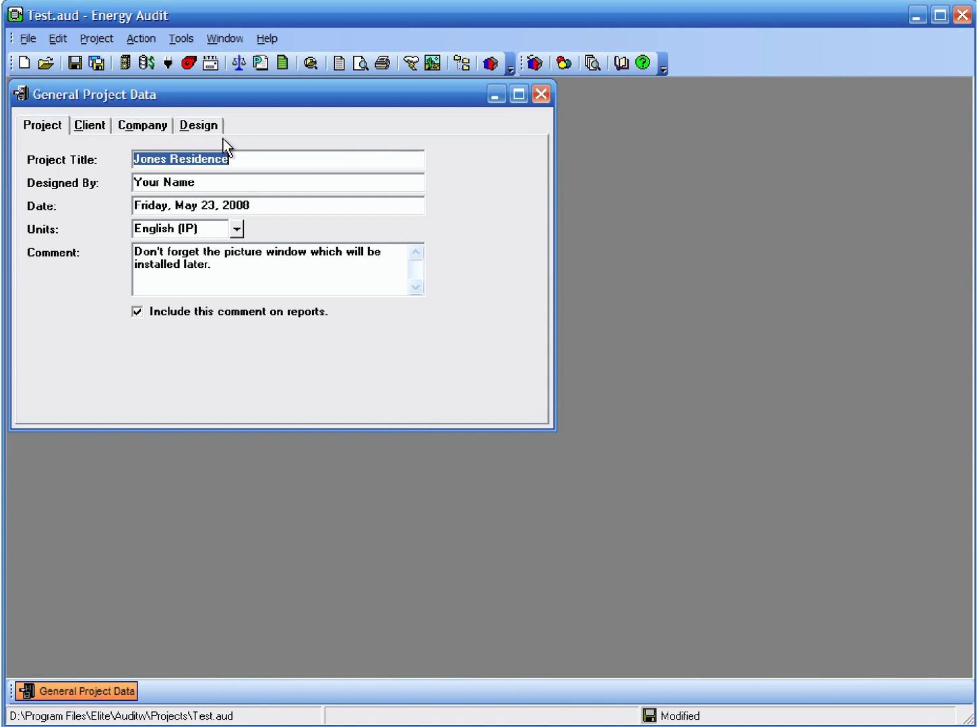
Describe system 1 as 'Existing System' with 6 SEER efficiency and 30000 Btuh cooling capacity
{"action": "left_click", "coordinate": [204, 125]}
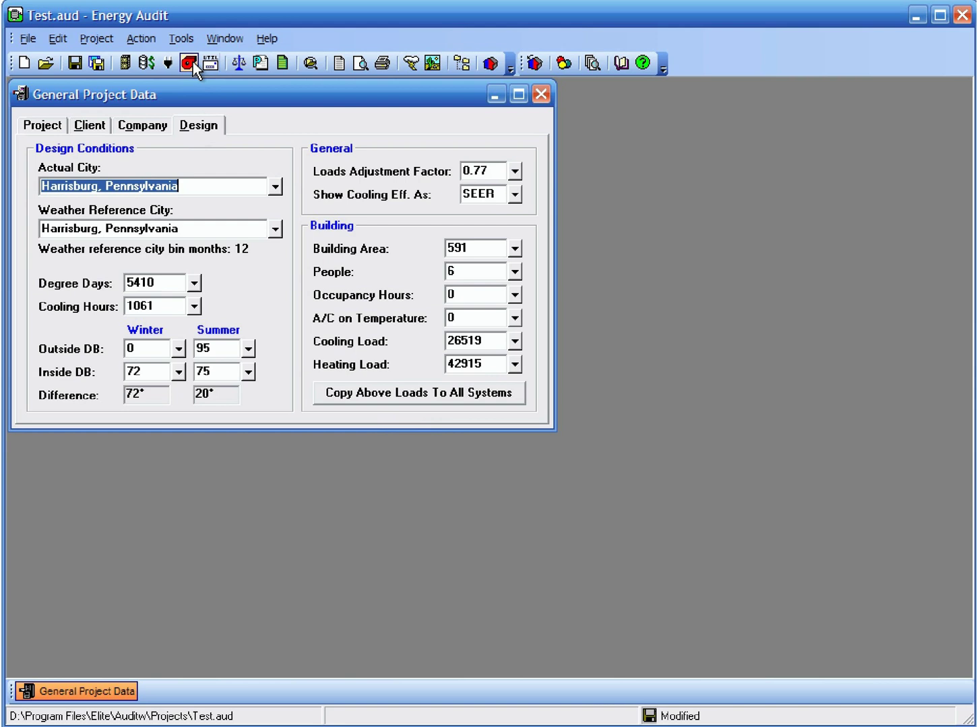
{"action": "left_click", "coordinate": [189, 62]}
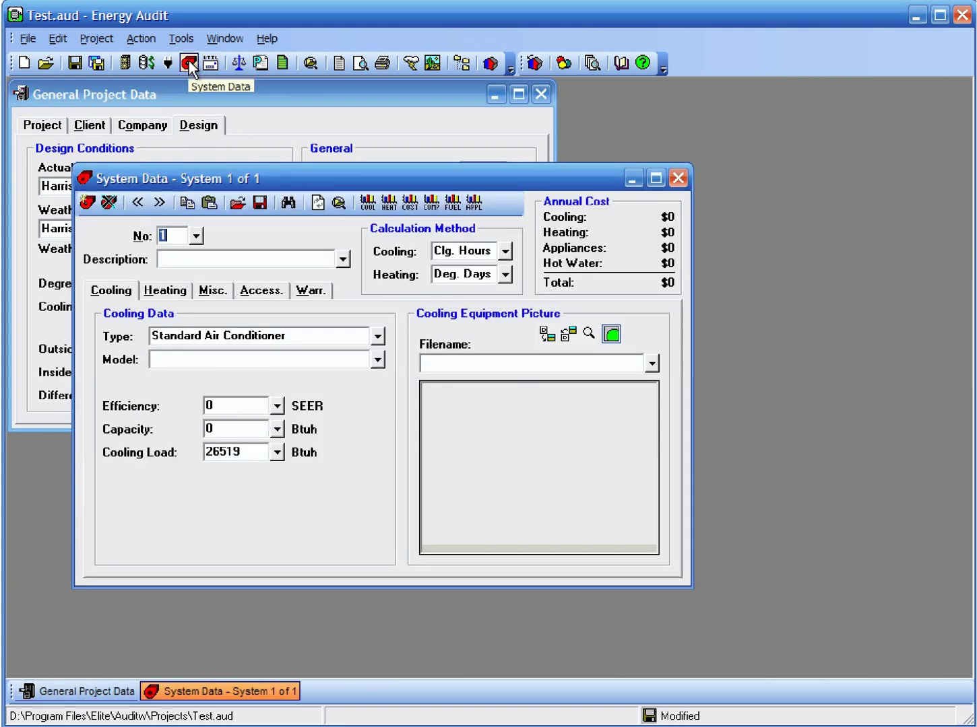
{"action": "left_click", "coordinate": [192, 256]}
{"action": "type", "text": "Existing System"}
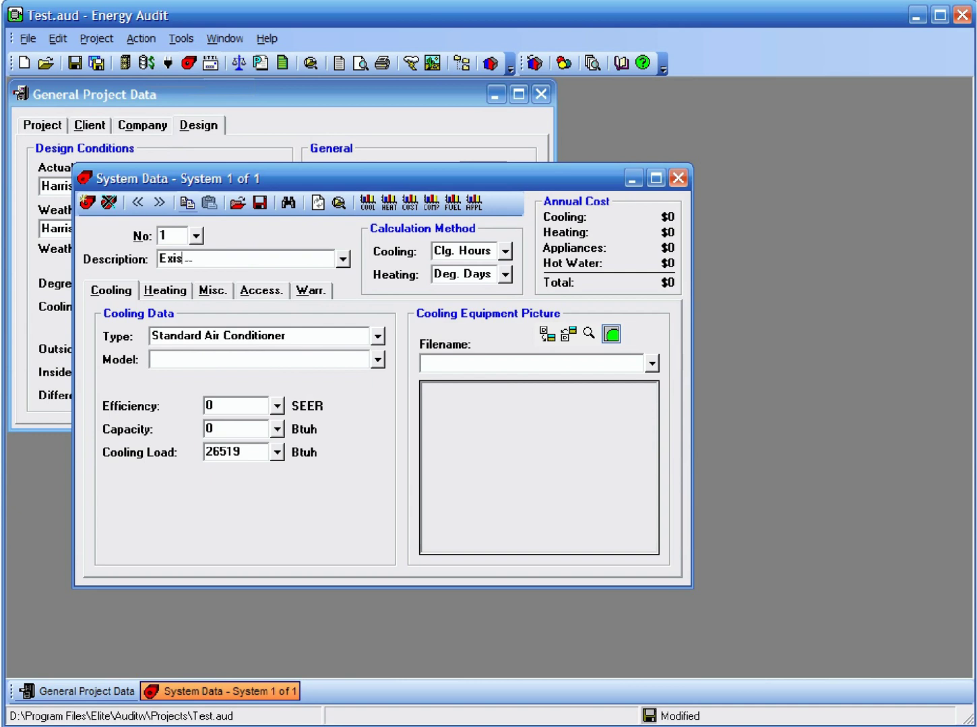
{"action": "left_click", "coordinate": [237, 403]}
{"action": "type", "text": "6"}
{"action": "left_click", "coordinate": [257, 429]}
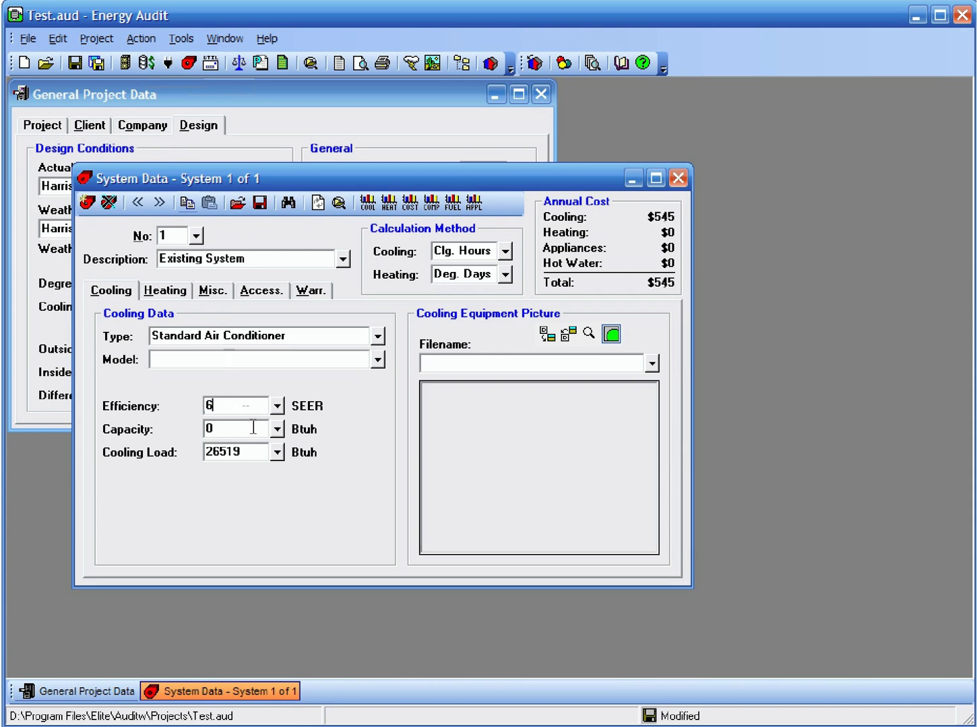
{"action": "type", "text": "30000"}
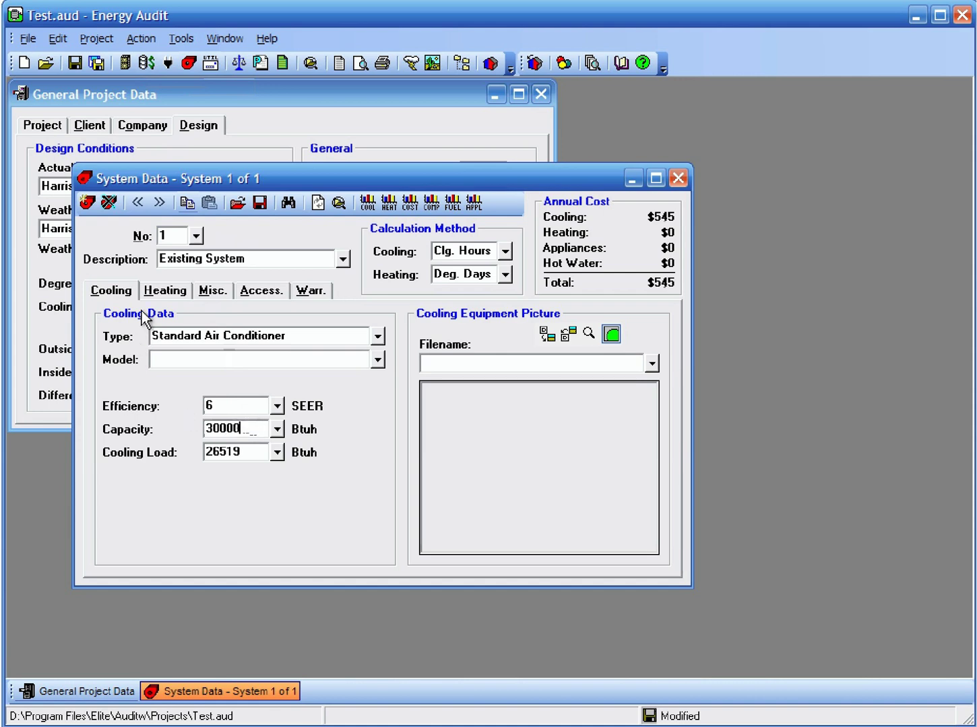
Set the furnace to 80 AFUE with 50000 Btuh heating capacity
{"action": "left_click", "coordinate": [162, 290]}
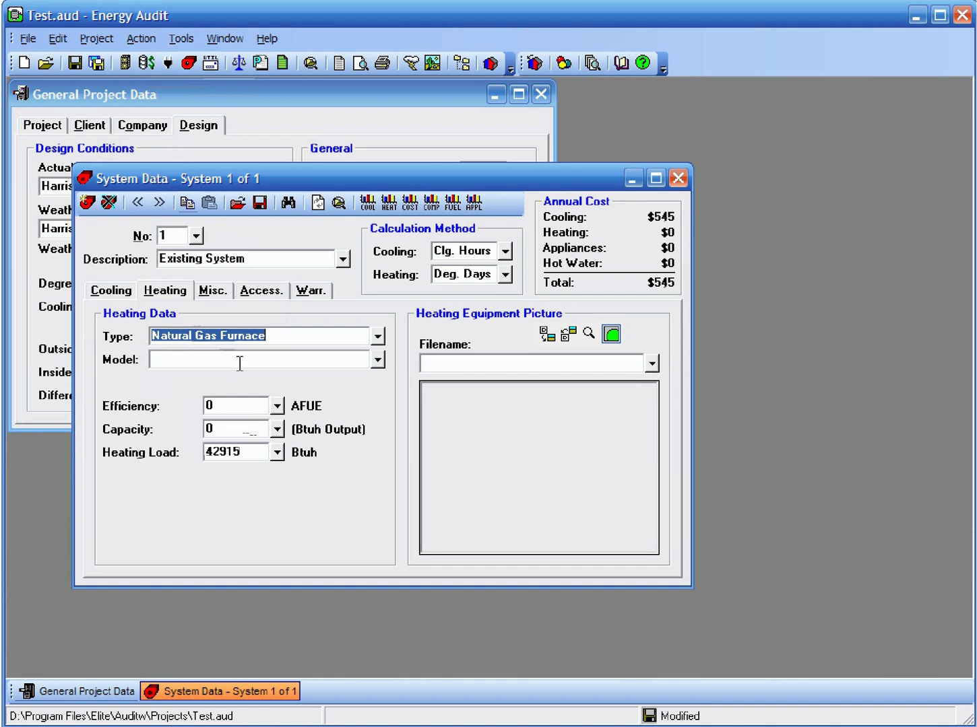
{"action": "left_click", "coordinate": [247, 405]}
{"action": "type", "text": "80"}
{"action": "key", "text": "Tab"}
{"action": "type", "text": "50000"}
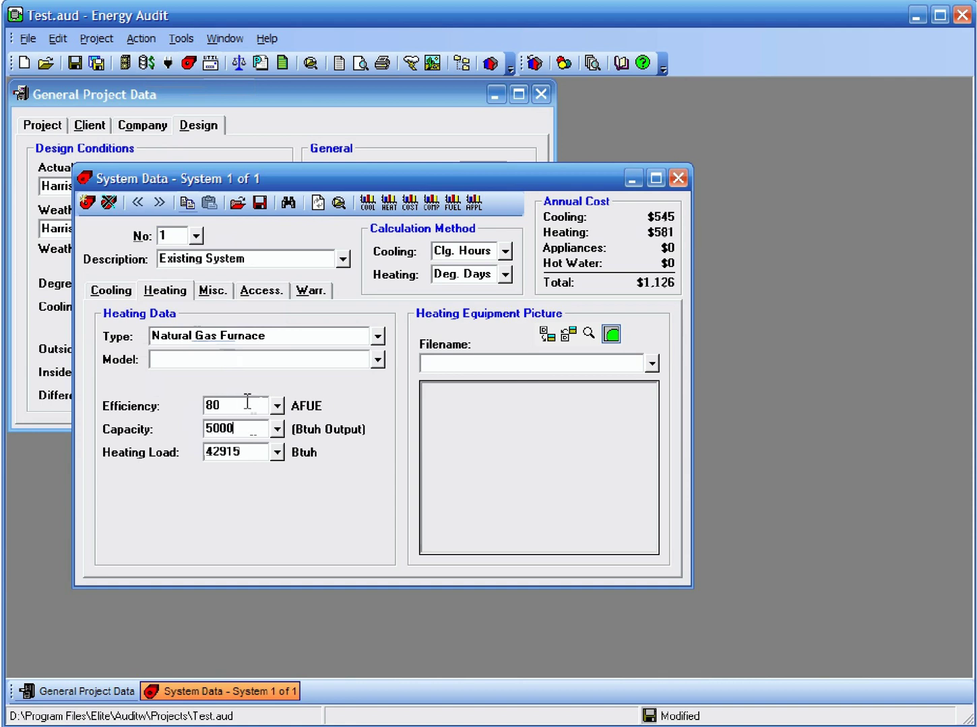
{"action": "key", "text": "Tab"}
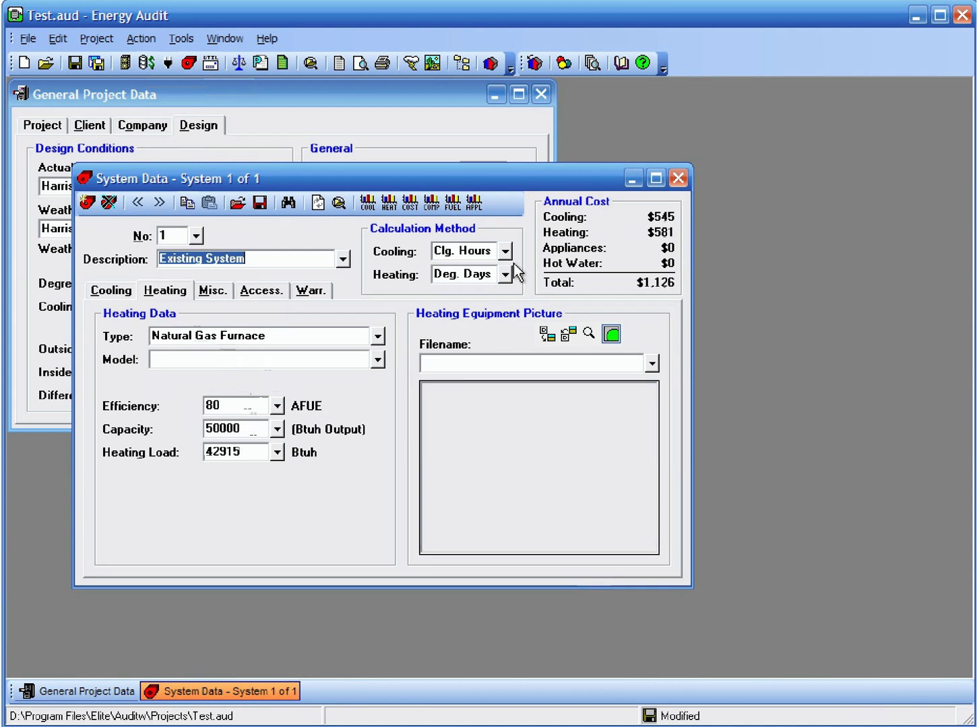
Choose Bin Data as both the cooling and heating calculation method
{"action": "left_click", "coordinate": [505, 251]}
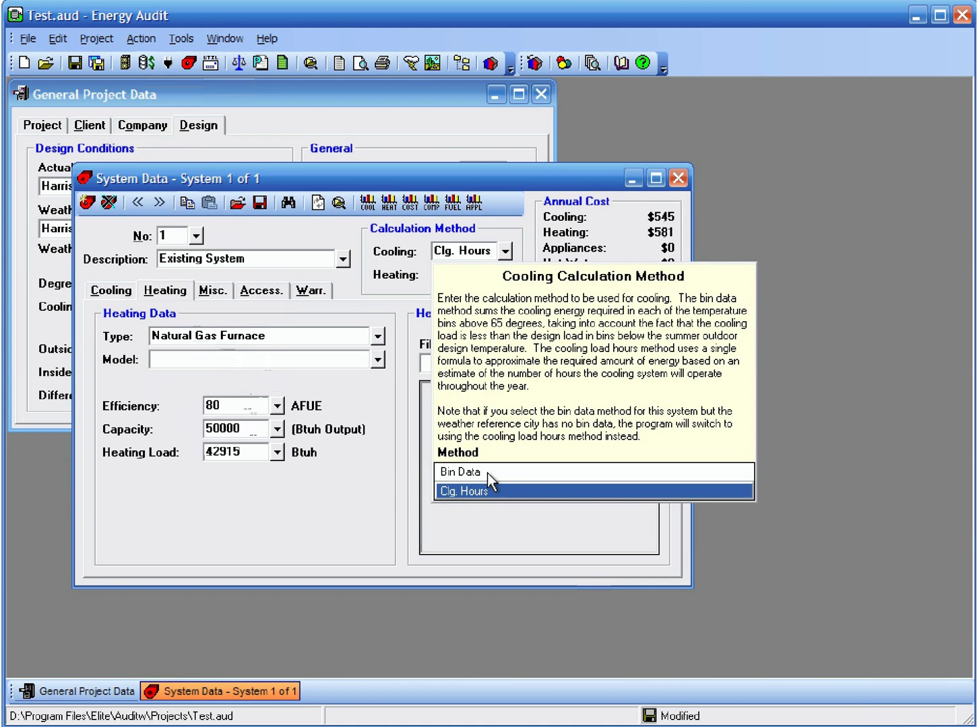
{"action": "left_click", "coordinate": [489, 473]}
{"action": "left_click", "coordinate": [504, 274]}
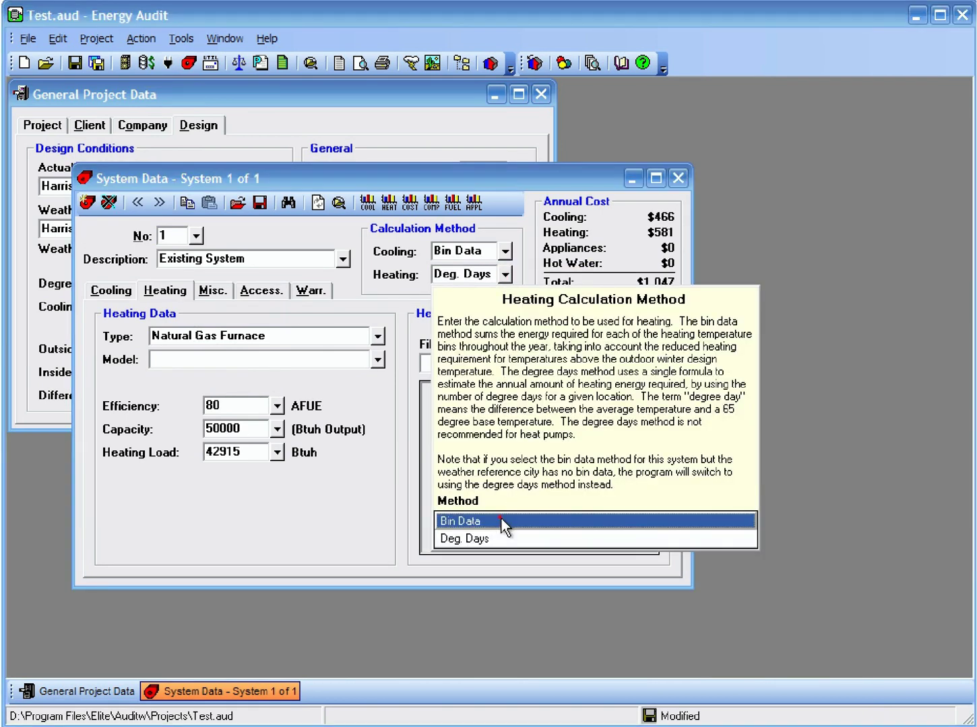
{"action": "left_click", "coordinate": [502, 517]}
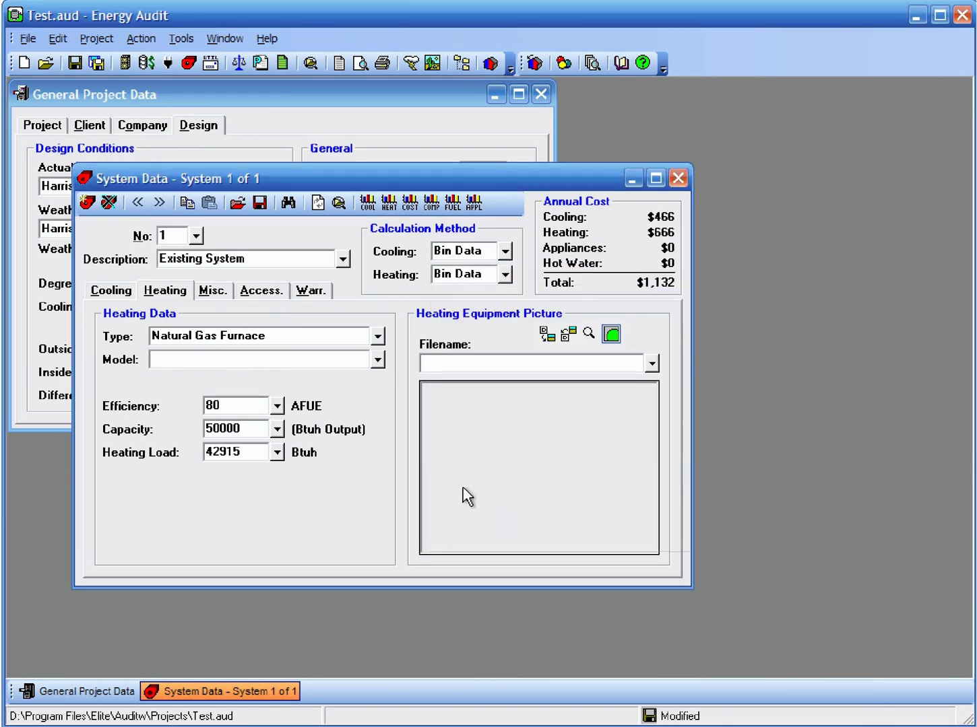
Add a system named 'First Proposed System' using the QuikCool QC-C35-P13 air conditioner
{"action": "left_click", "coordinate": [85, 204]}
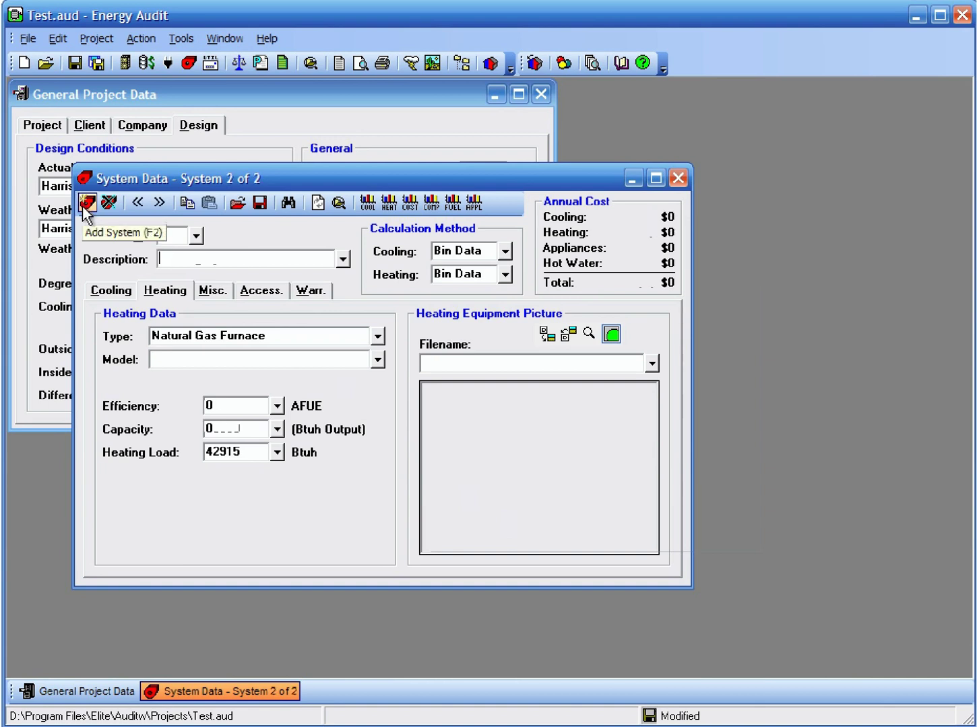
{"action": "type", "text": "First Proposed System"}
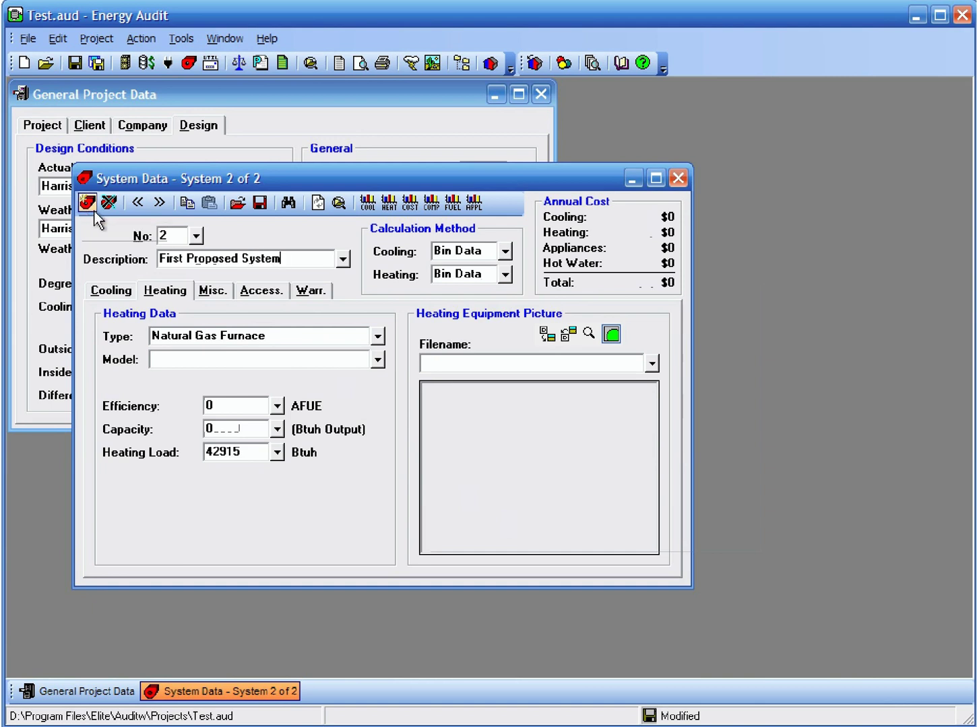
{"action": "left_click", "coordinate": [106, 295]}
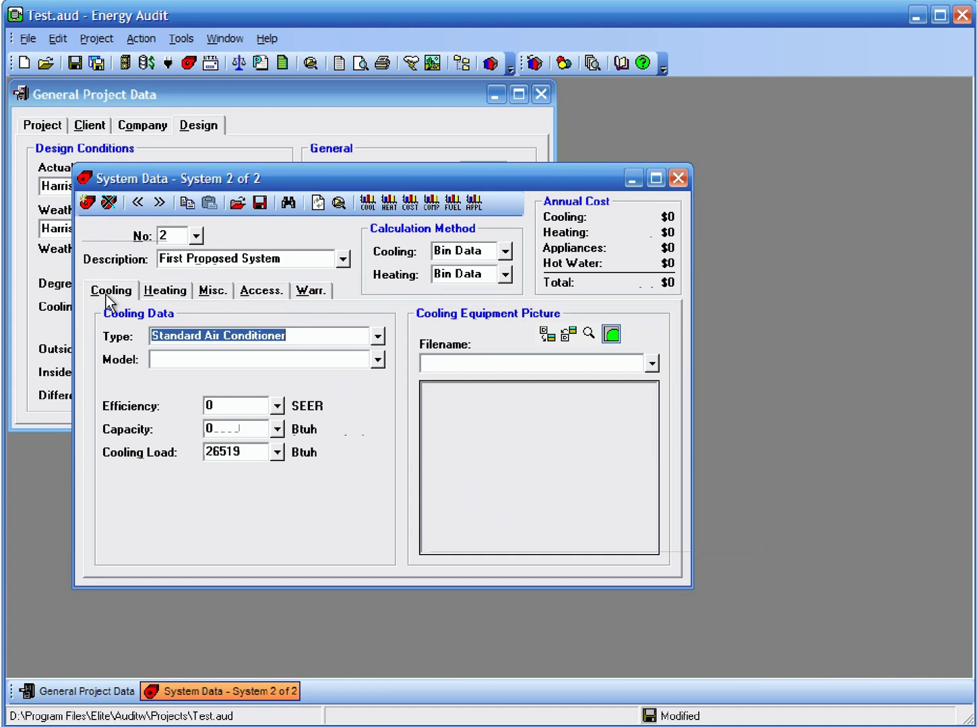
{"action": "left_click", "coordinate": [288, 204]}
{"action": "double_click", "coordinate": [290, 324]}
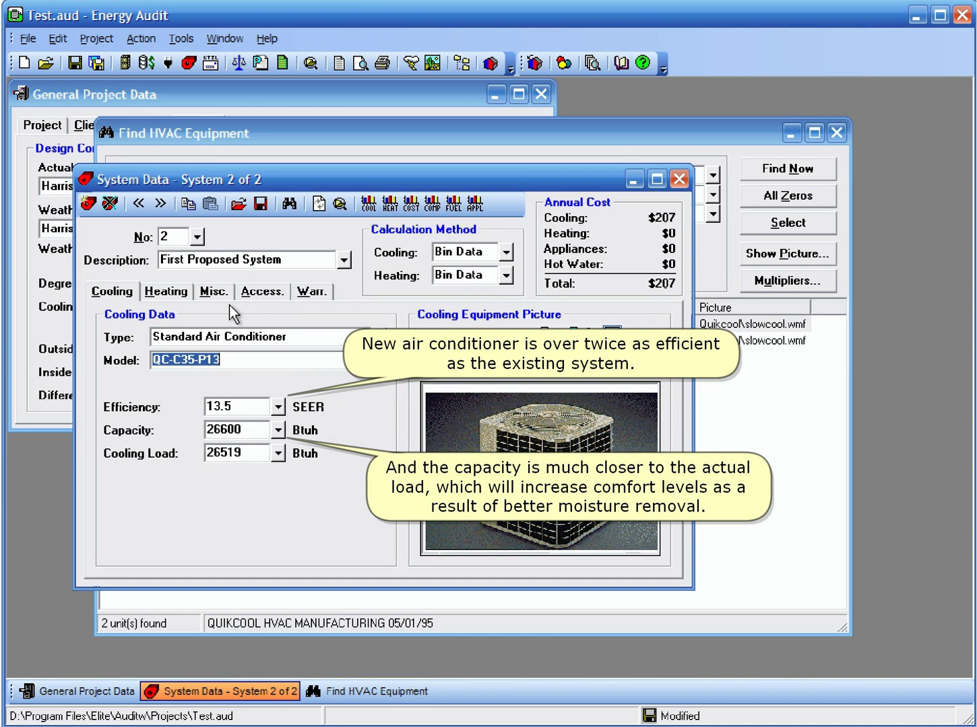
Select the QuikCool QC-F43-S93-G furnace as its heating equipment
{"action": "left_click", "coordinate": [179, 294]}
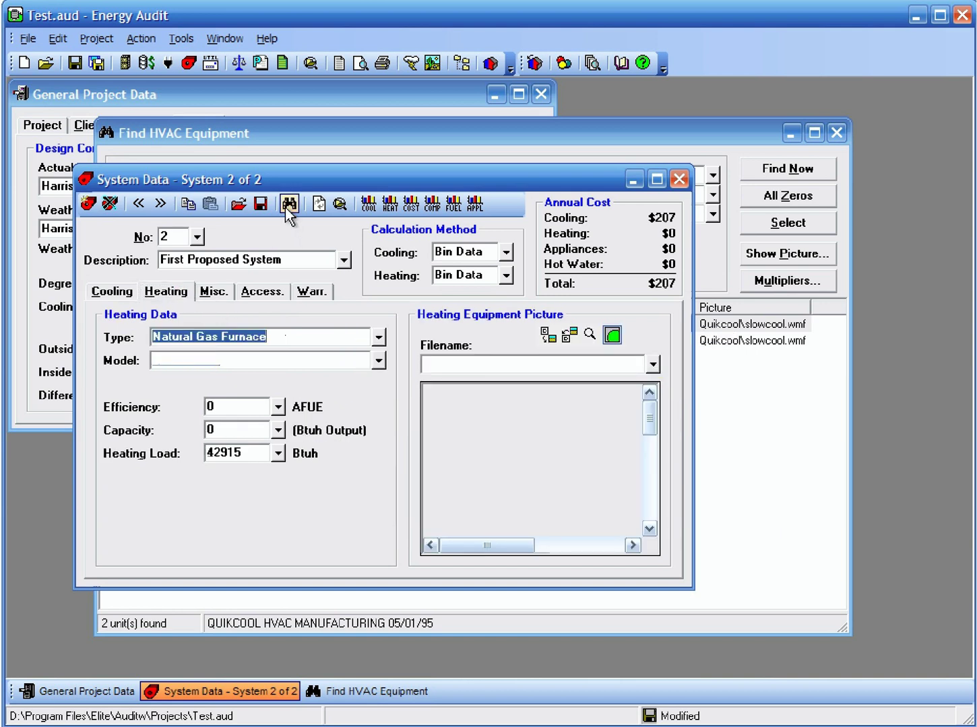
{"action": "left_click", "coordinate": [289, 204]}
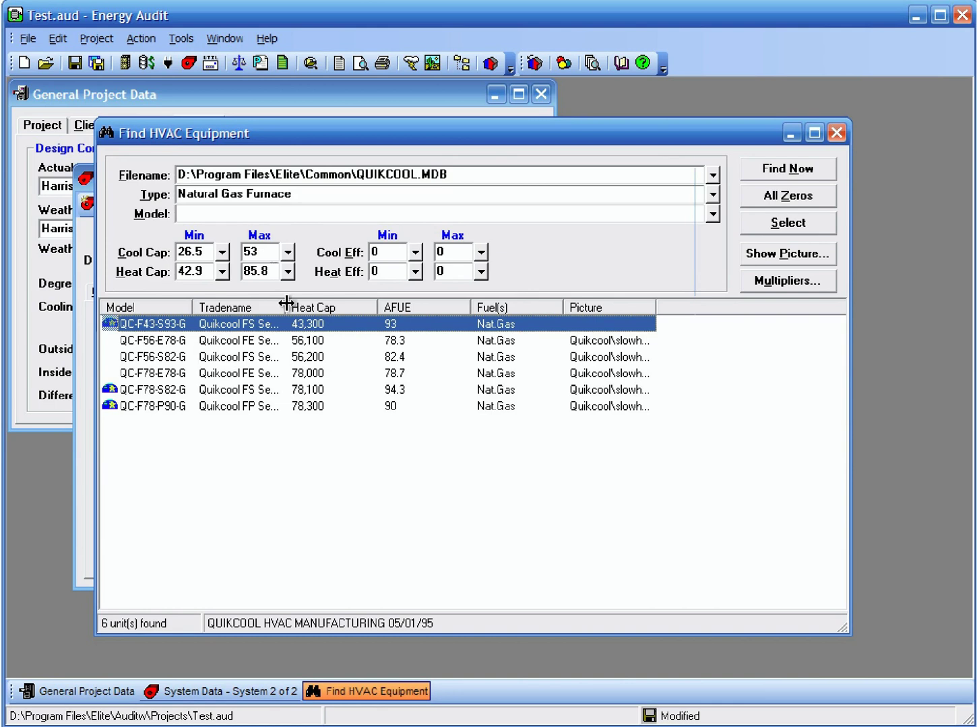
{"action": "double_click", "coordinate": [317, 326]}
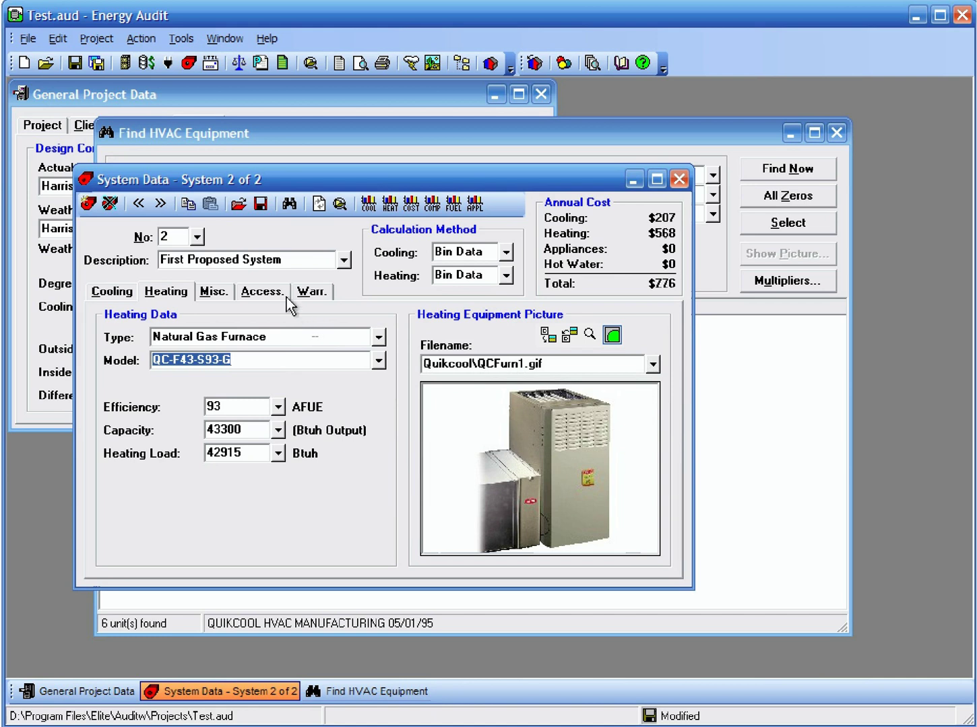
Compare Existing System (A) with First Proposed System (B), viewing the line graph and first-year bar chart
{"action": "left_click", "coordinate": [237, 64]}
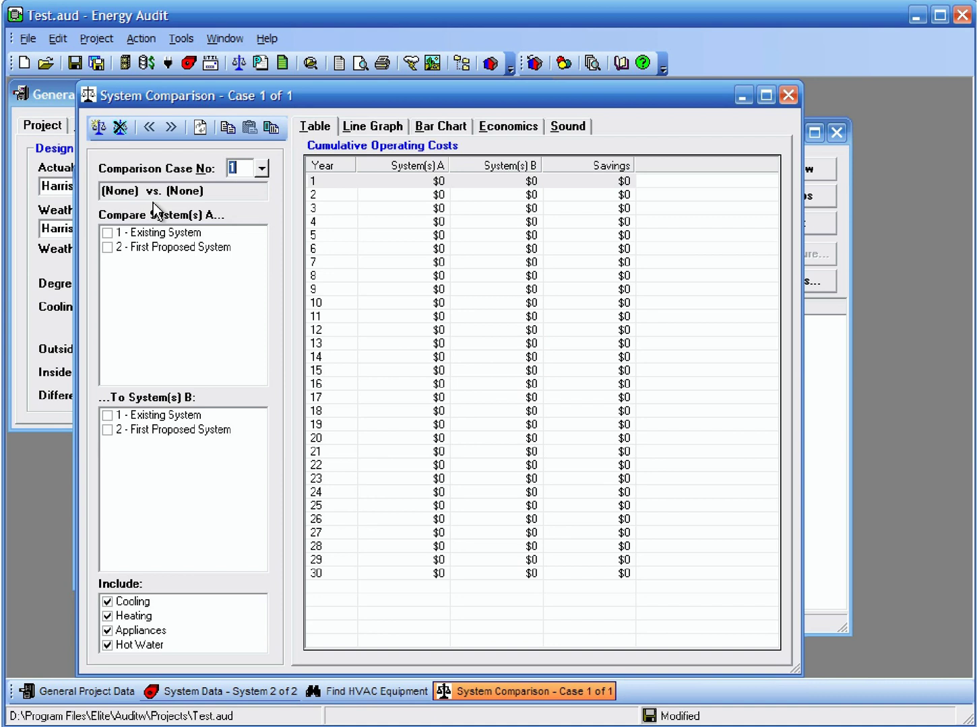
{"action": "left_click", "coordinate": [108, 233]}
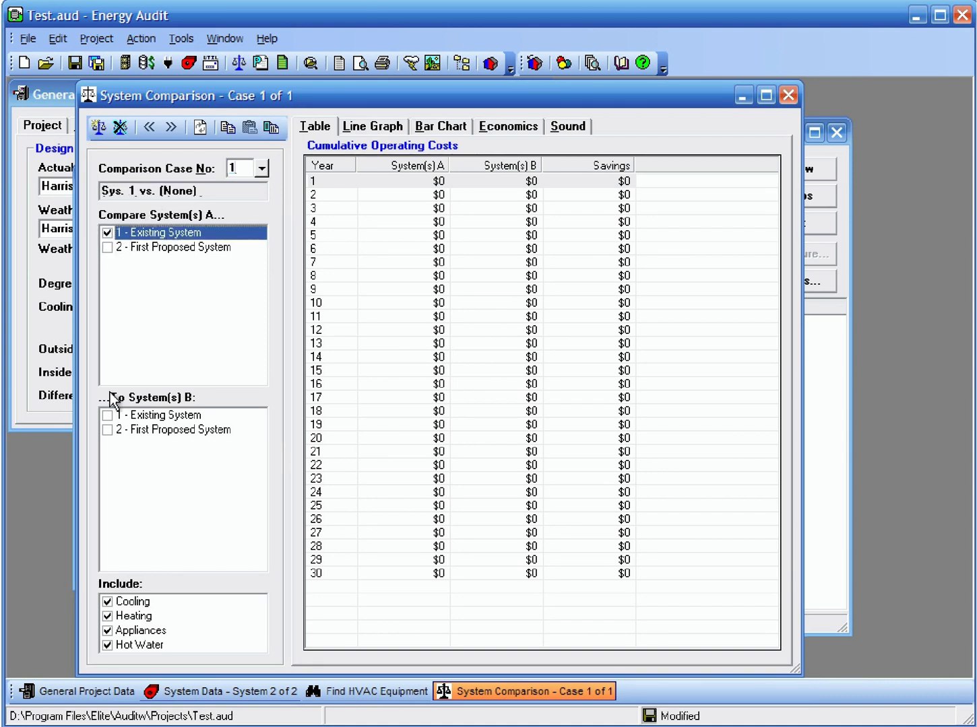
{"action": "left_click", "coordinate": [107, 430]}
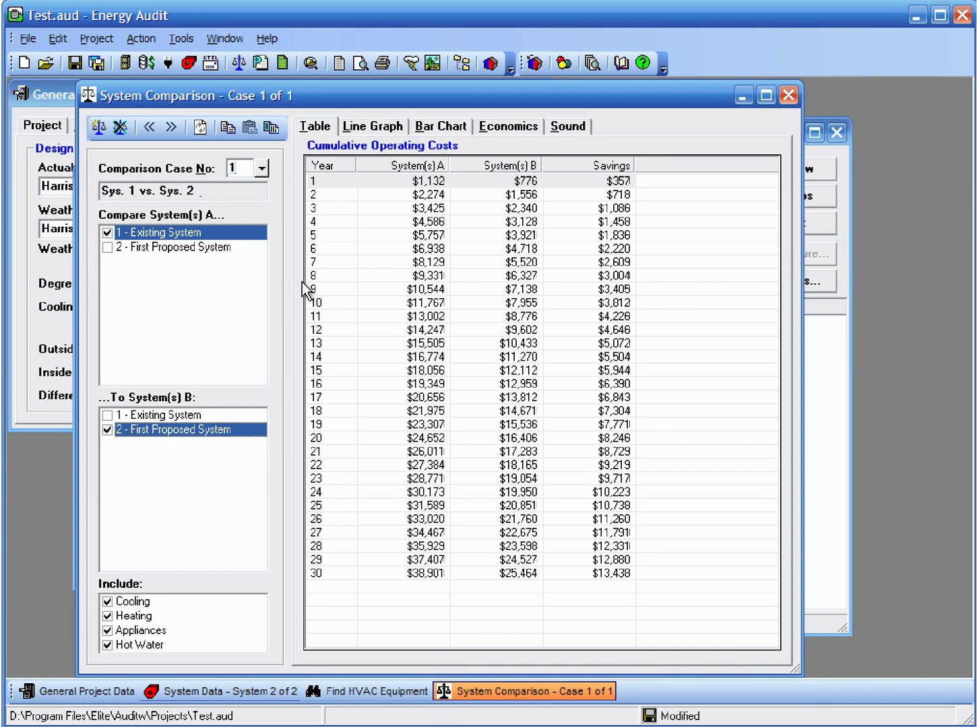
{"action": "left_click", "coordinate": [360, 126]}
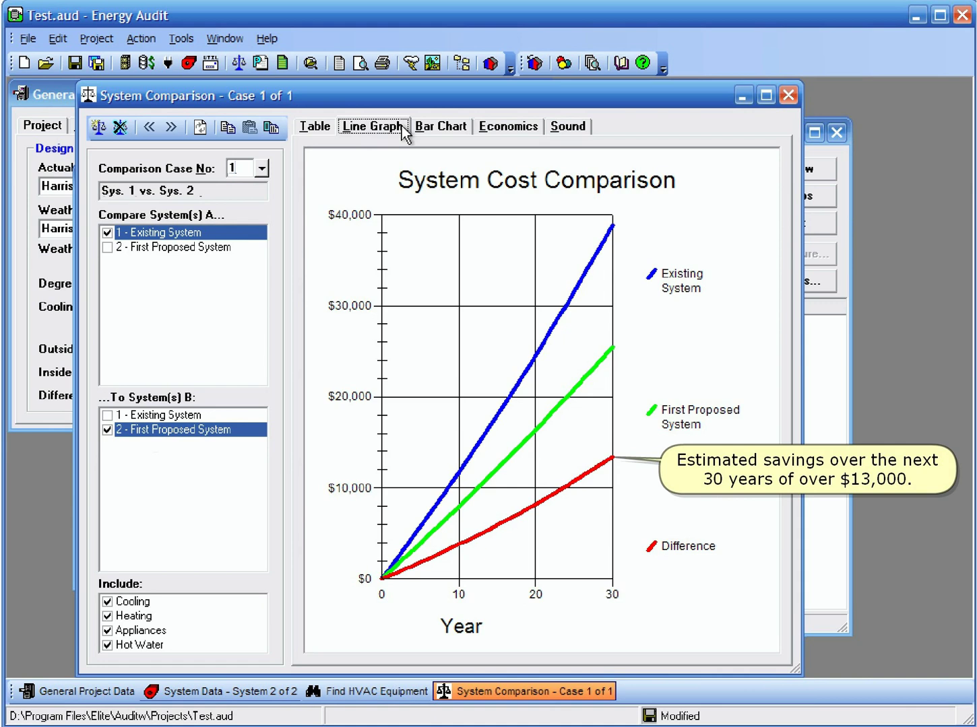
{"action": "left_click", "coordinate": [460, 128]}
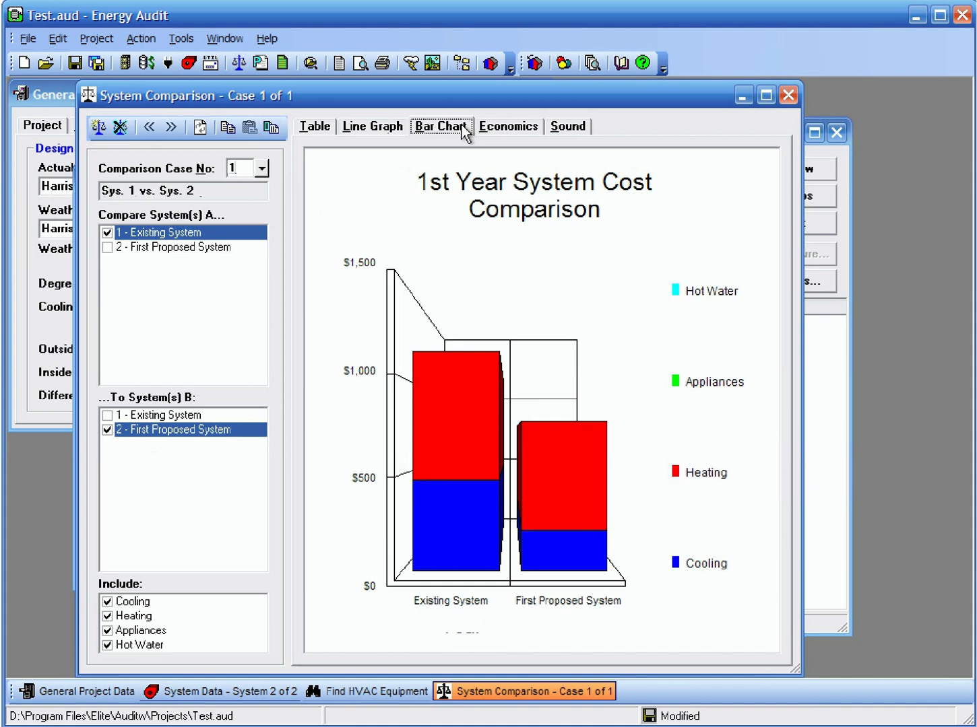